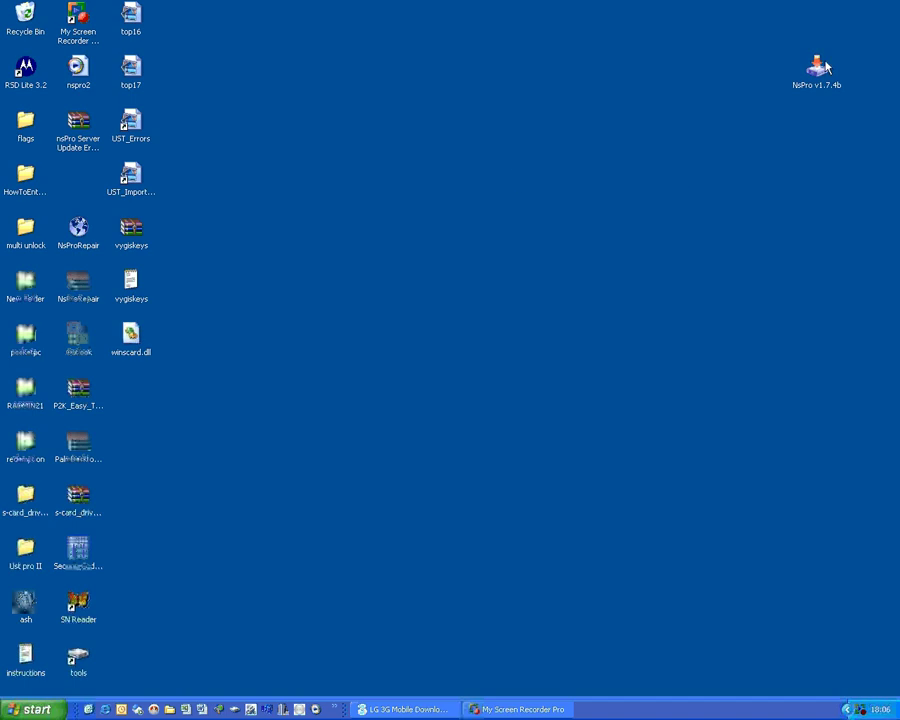
- Run the NsPro v1.7.4b installer from the desktop and install the program into C:\Program Files\NsPro
double_click(817, 68)
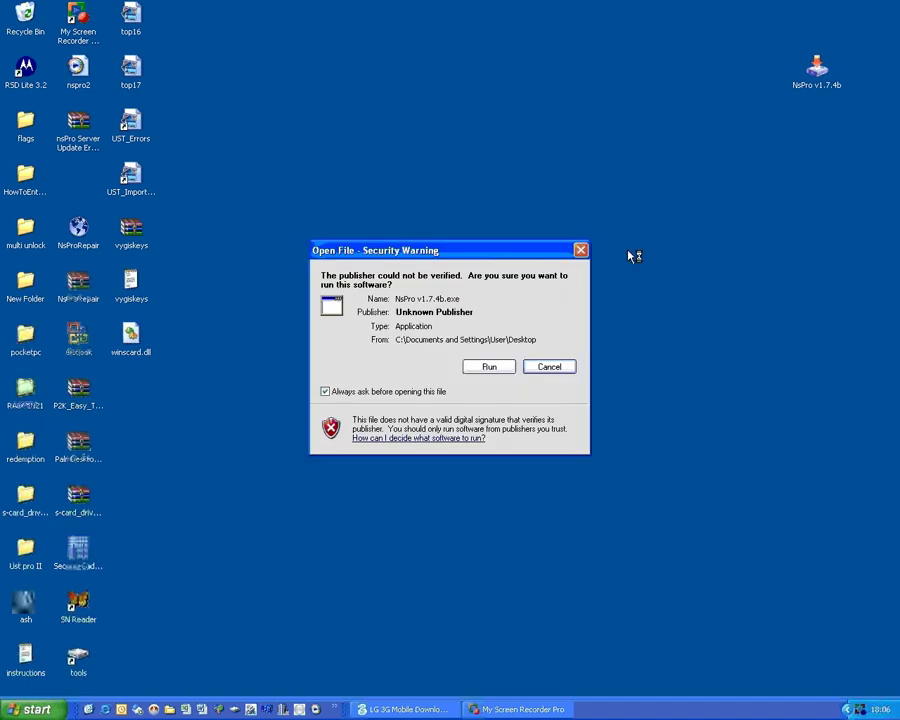
click(485, 367)
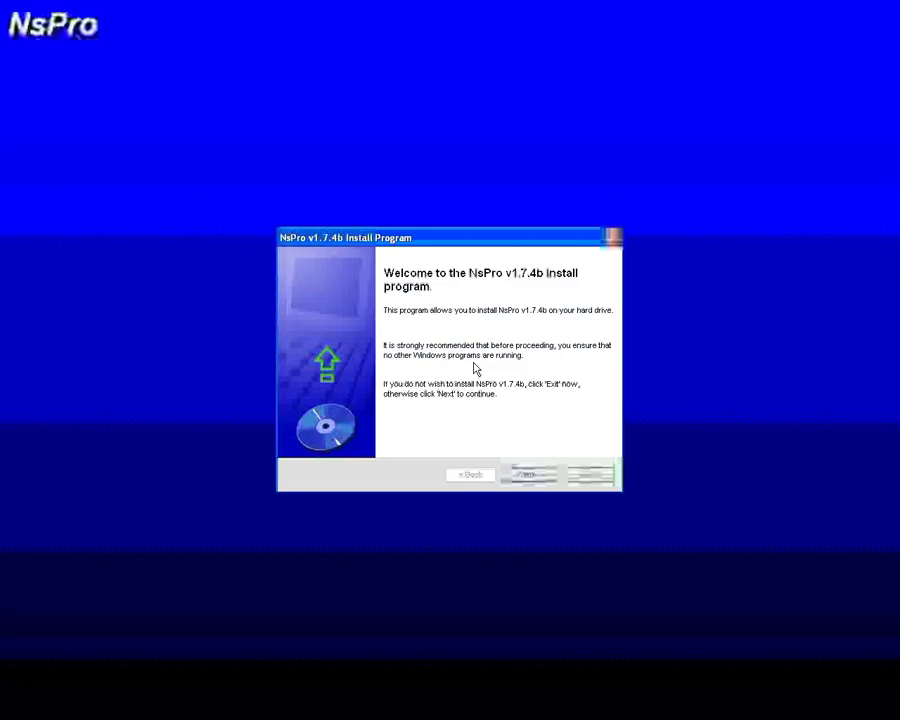
click(529, 474)
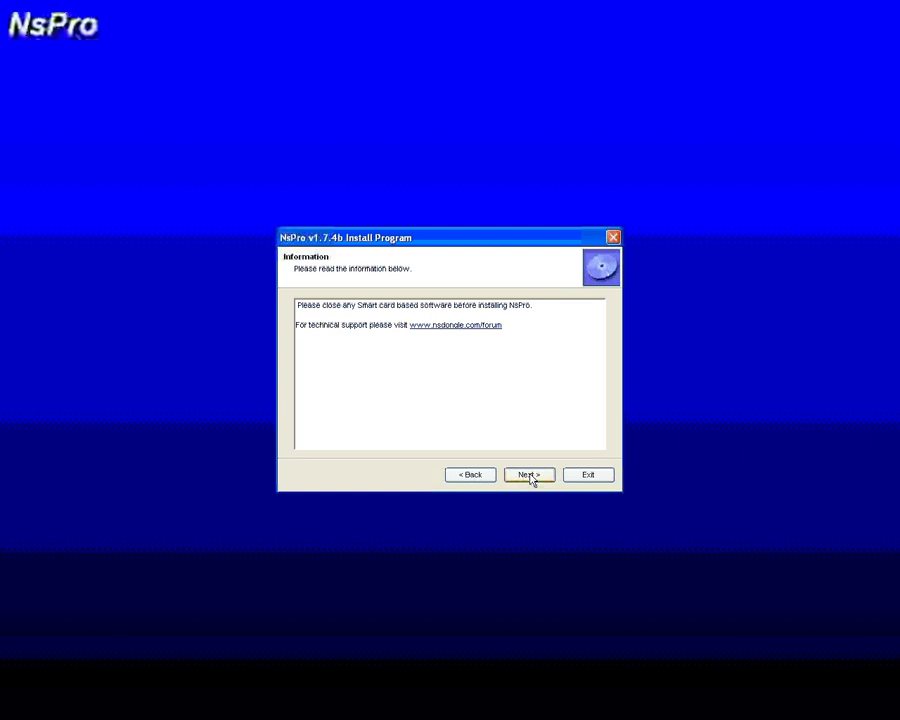
click(529, 475)
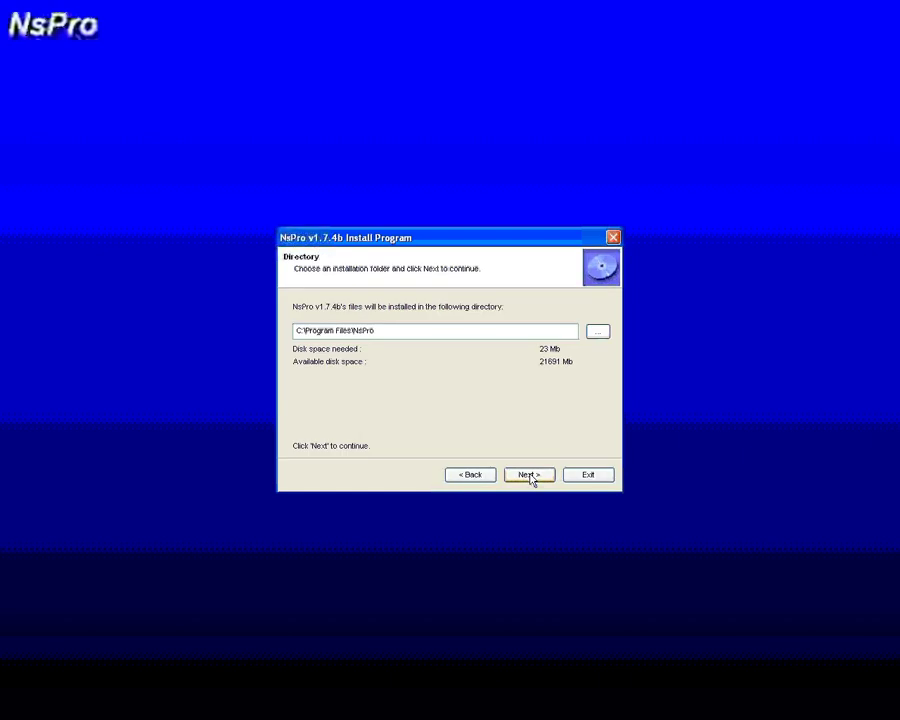
drag(373, 332, 306, 333)
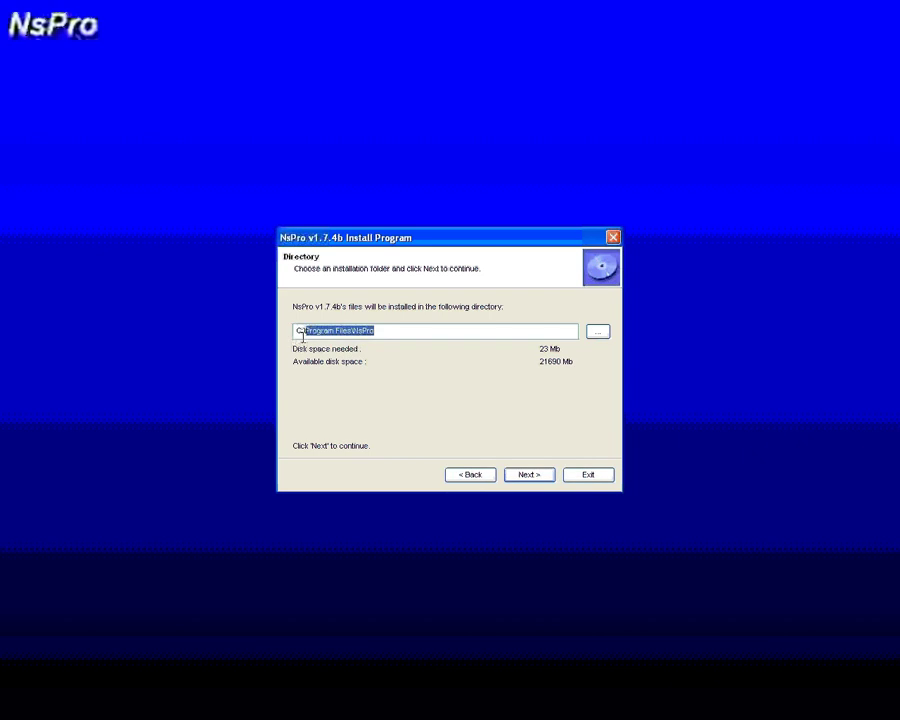
click(400, 332)
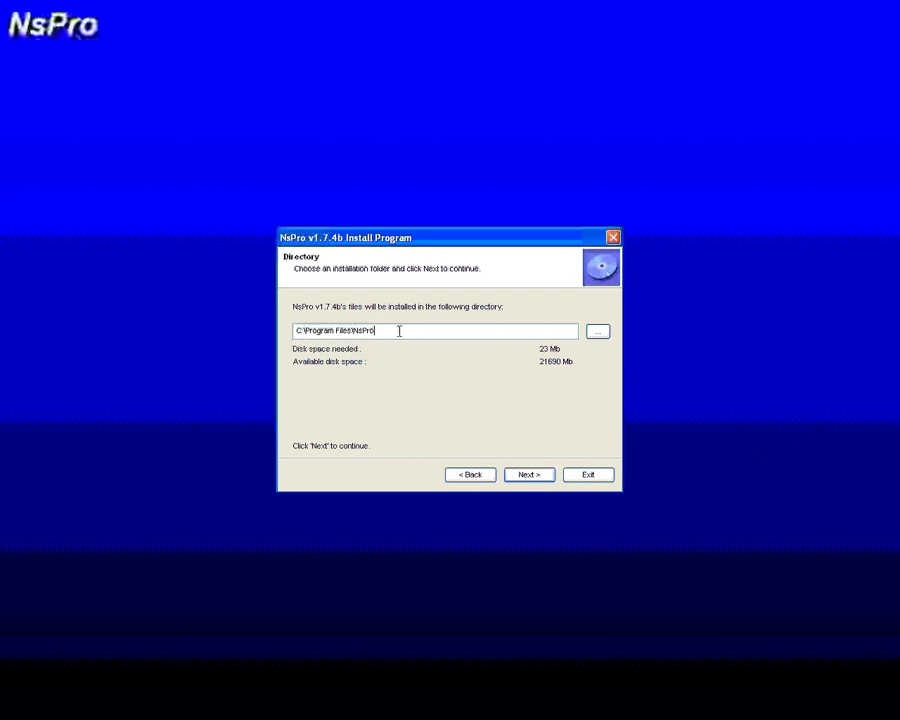
drag(398, 330, 305, 331)
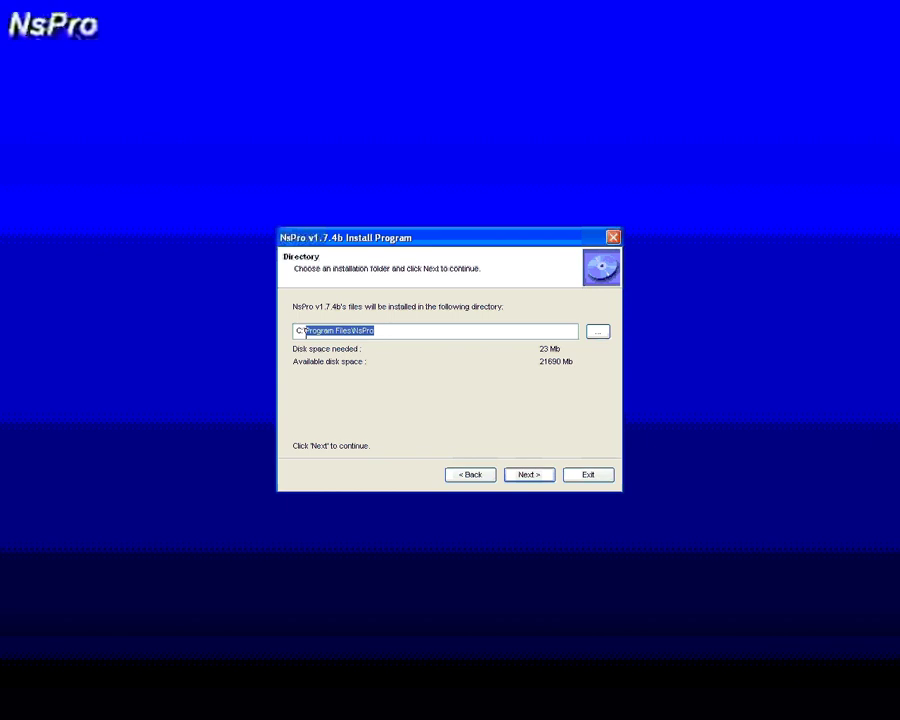
click(522, 478)
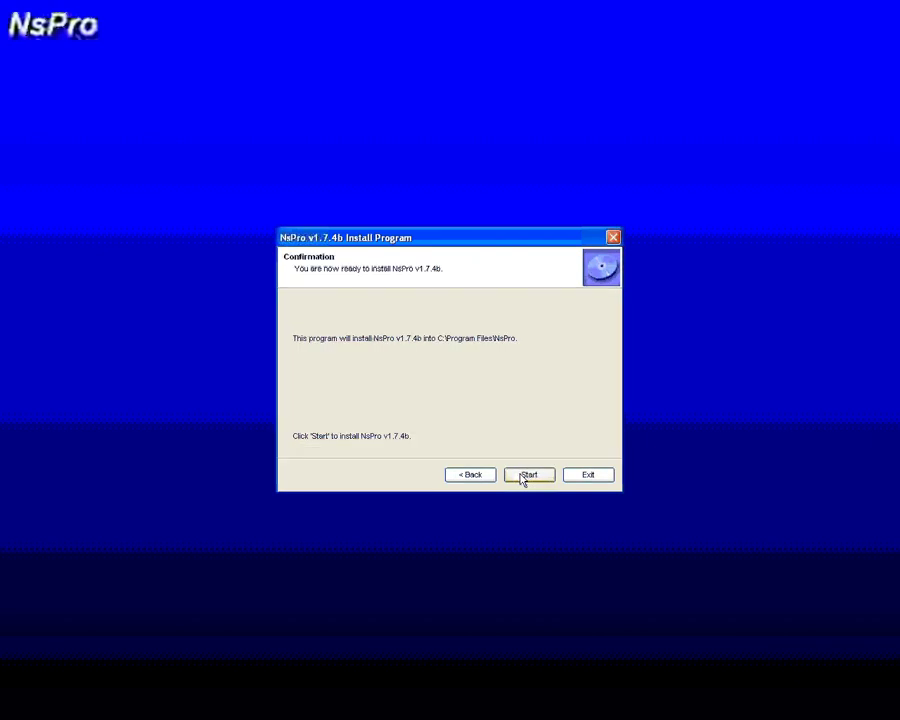
click(521, 477)
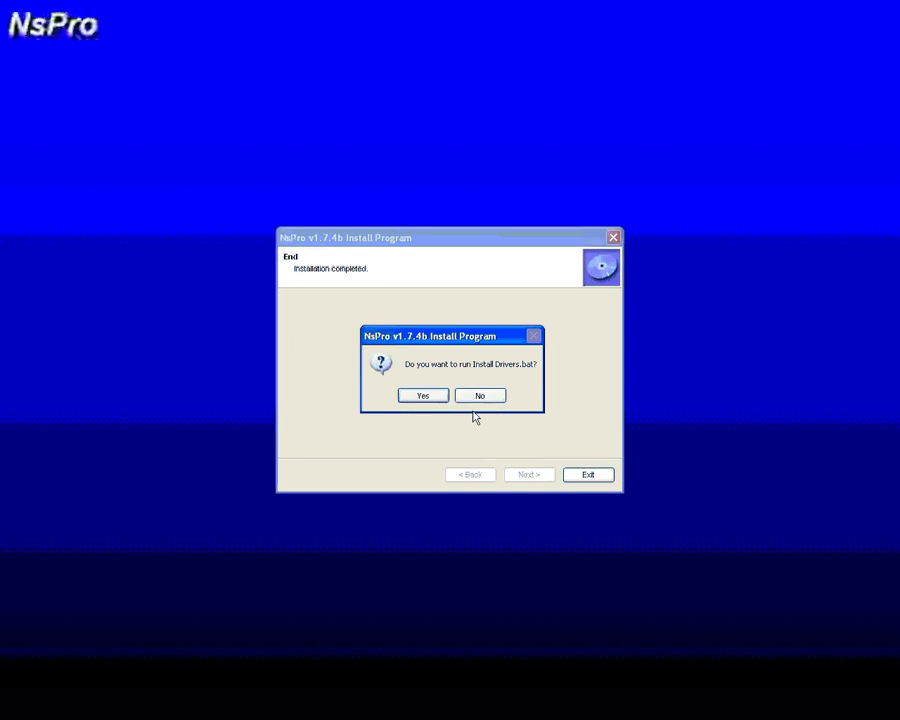
- Run Install Drivers.bat, continuing past the Windows Logo warning and accepting the Exception.reg registry entry, and exit the installer
click(420, 396)
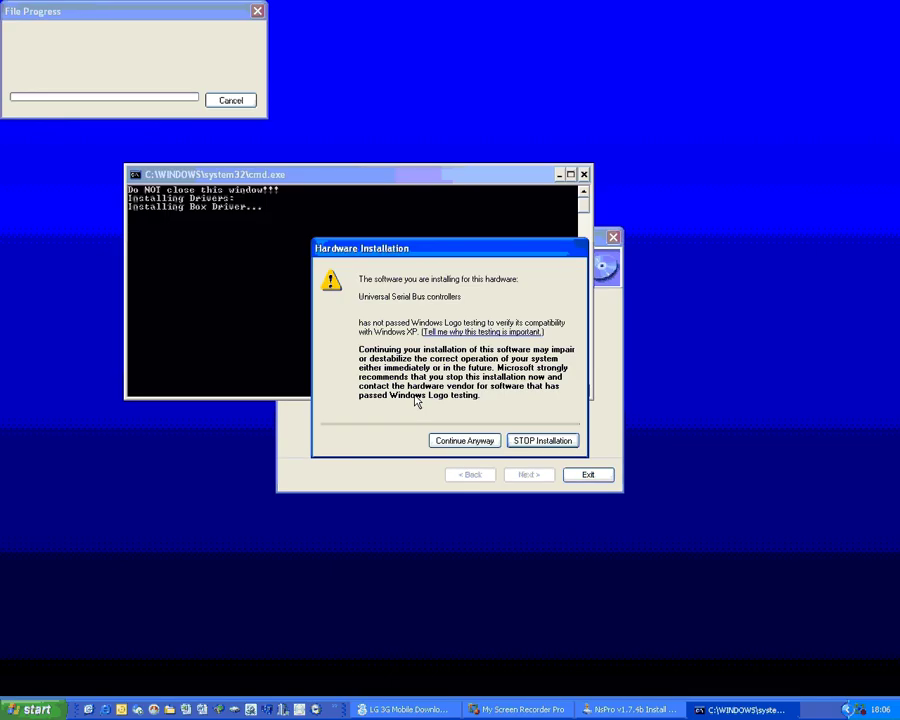
click(460, 441)
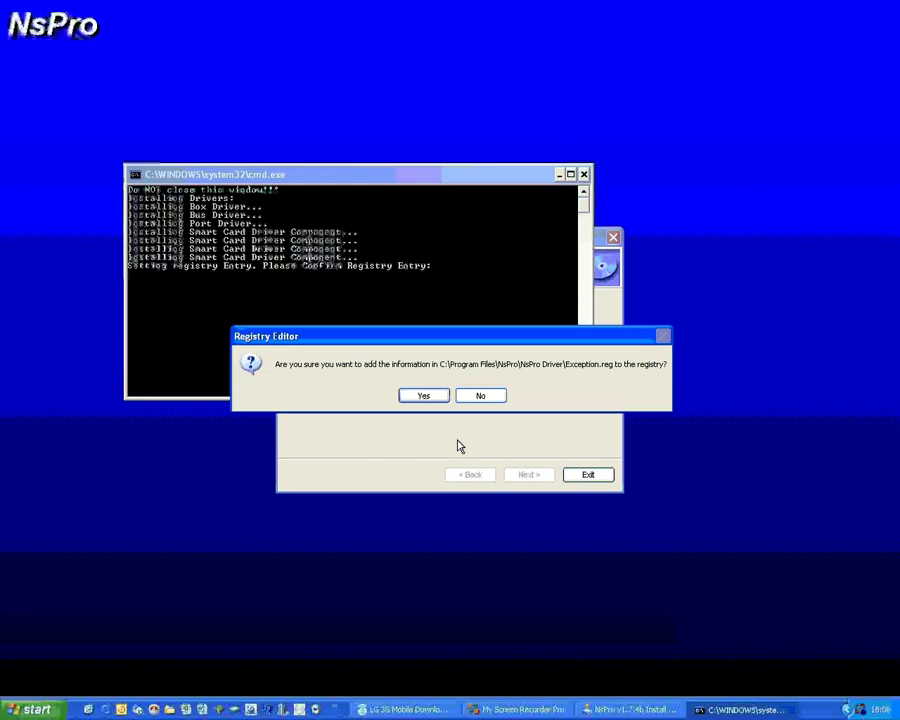
click(405, 398)
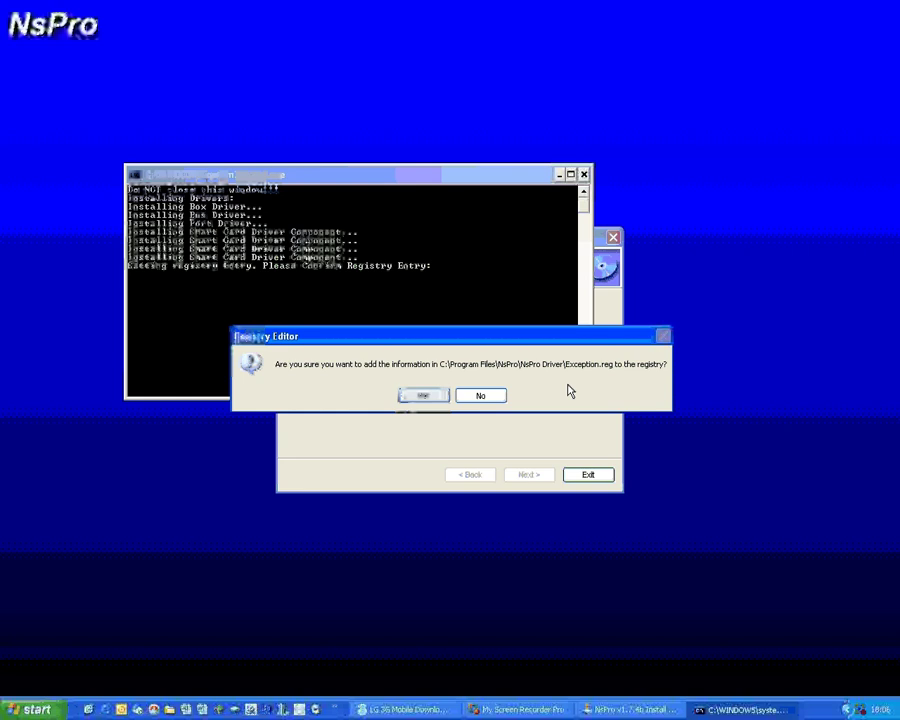
click(452, 397)
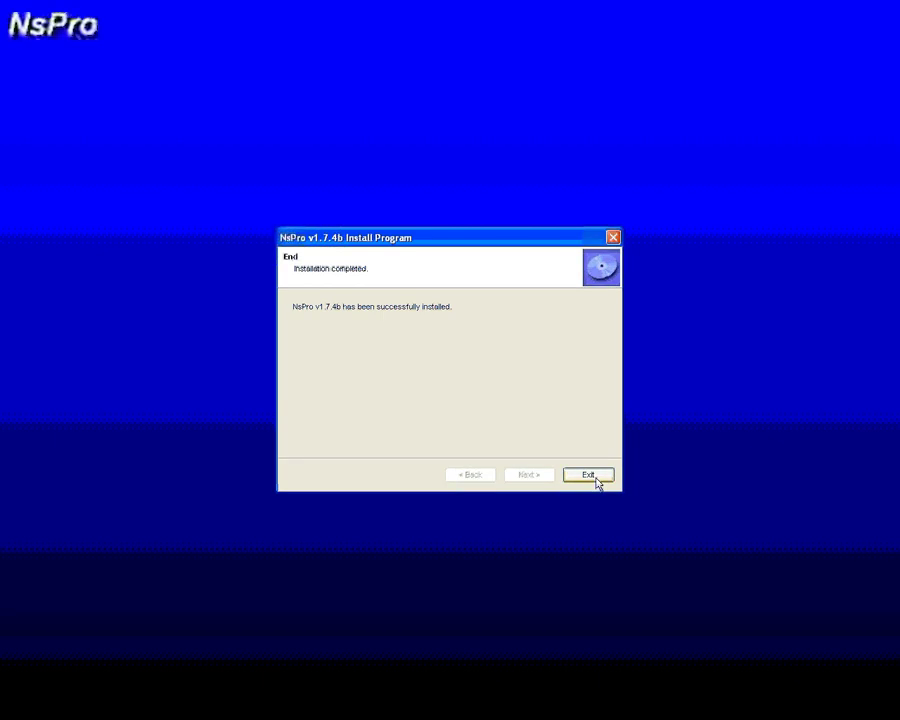
click(594, 477)
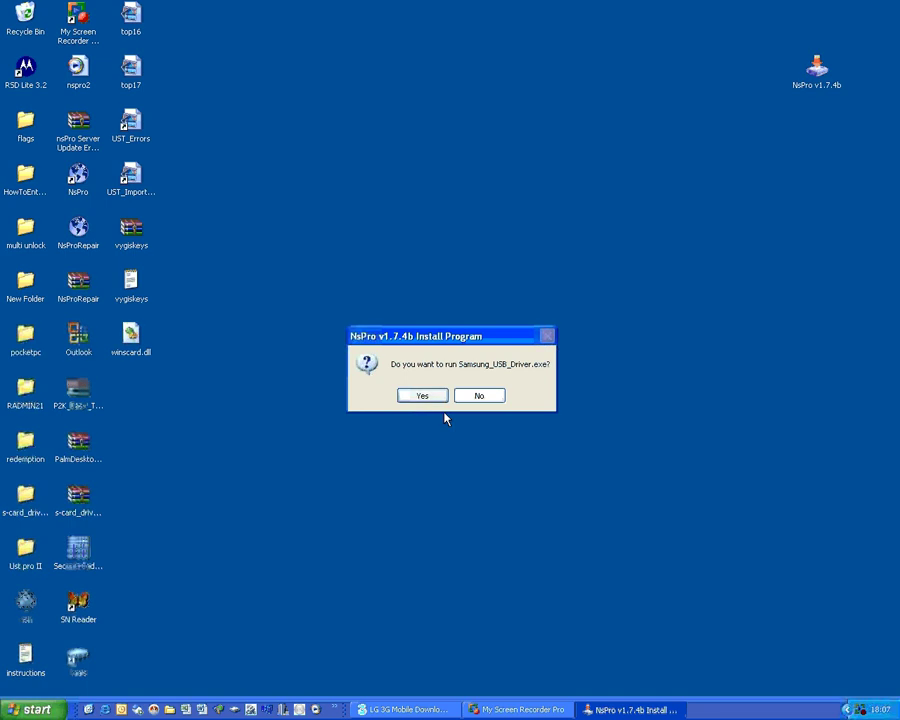
- Run Samsung_USB_Driver.exe and repair the existing Samsung PC Studio 3 USB Driver installation through to completion
click(421, 397)
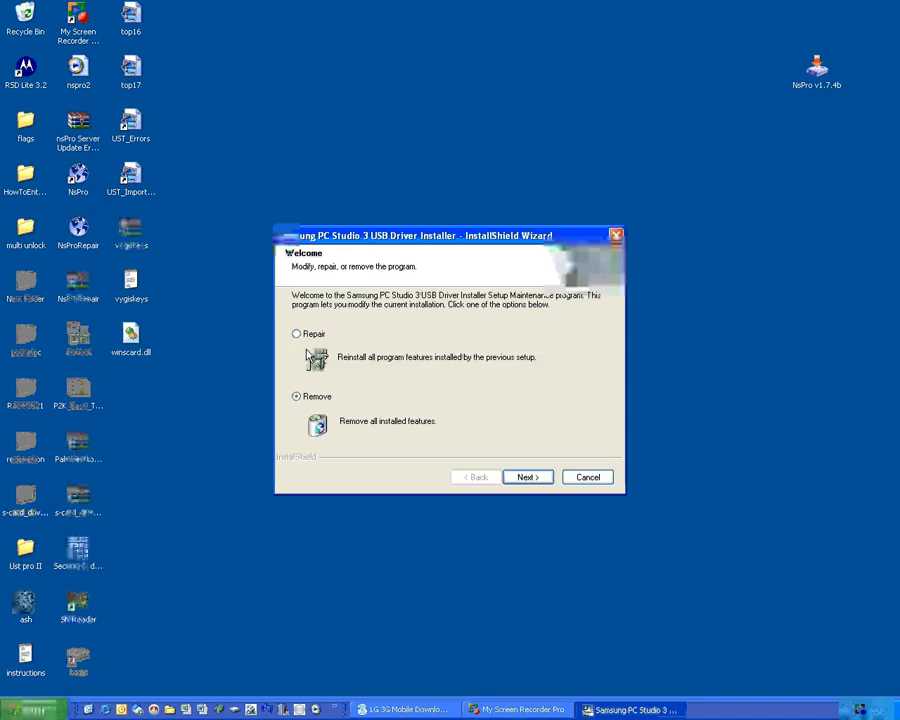
click(298, 334)
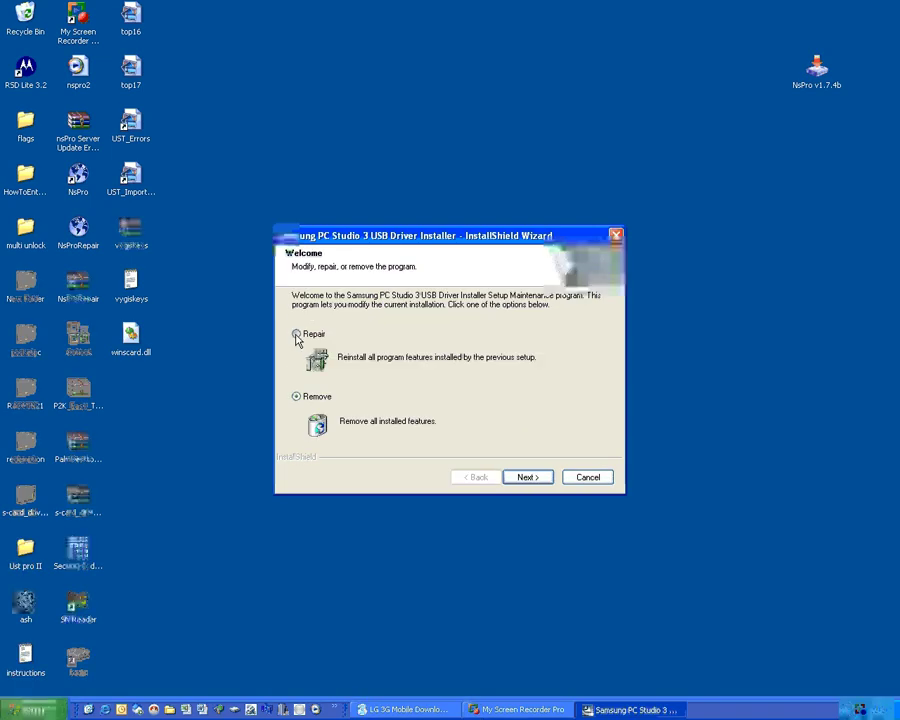
click(530, 478)
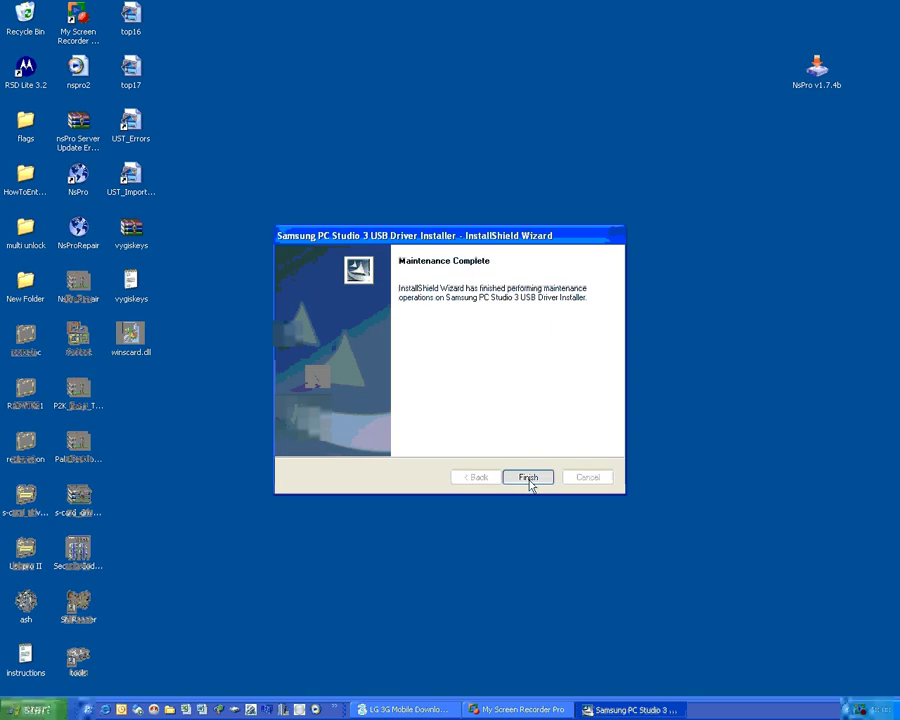
click(530, 480)
- Move the NsPro desktop shortcut beneath the NsPro v1.7.4b installer and close the e-gate USB Smart Card hardware wizard
drag(78, 178, 818, 146)
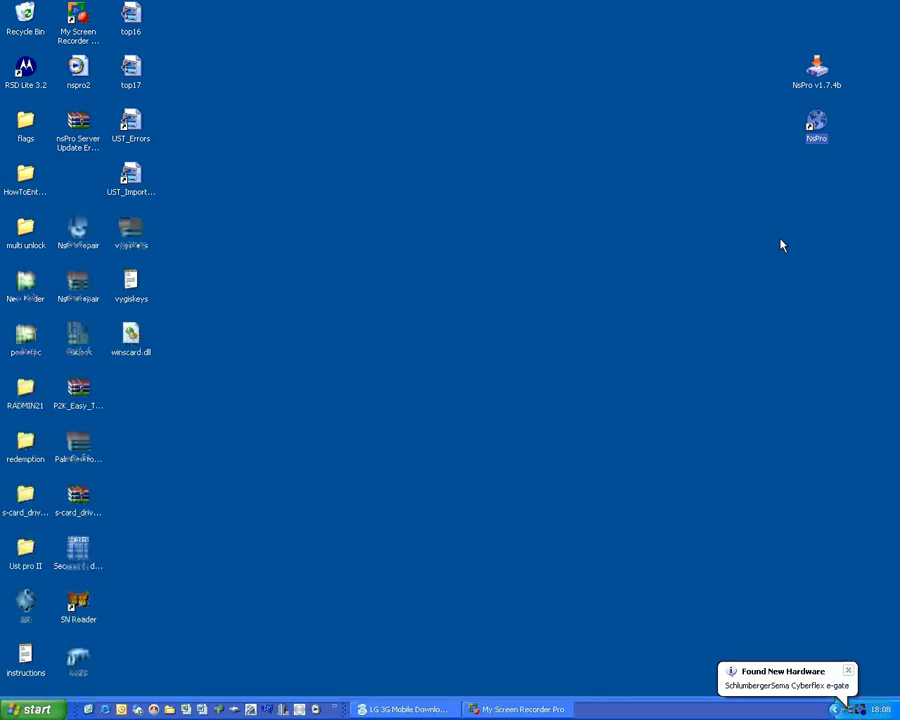
click(720, 297)
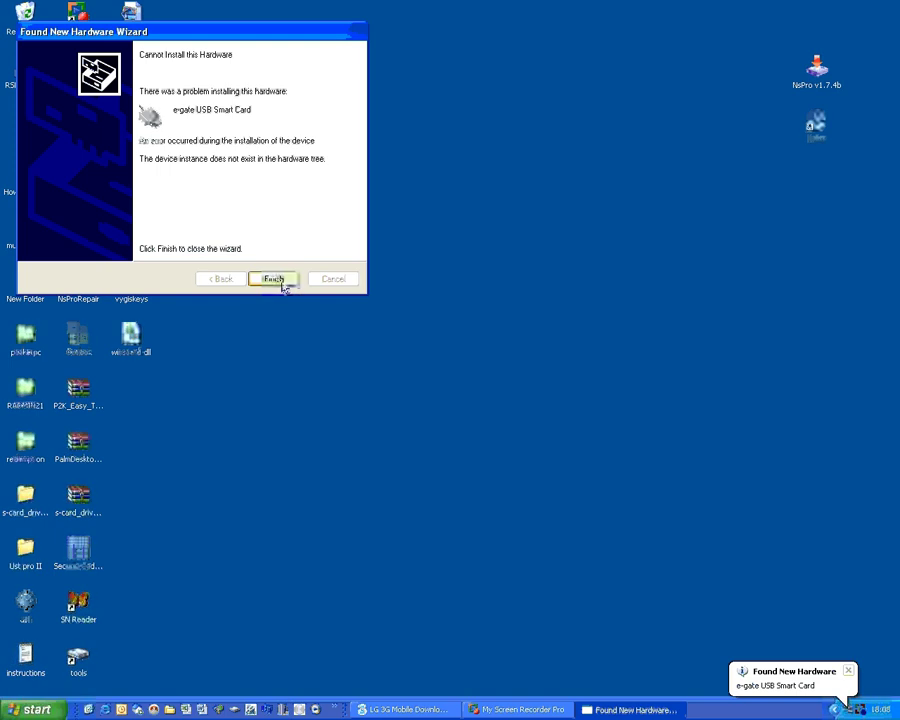
click(283, 286)
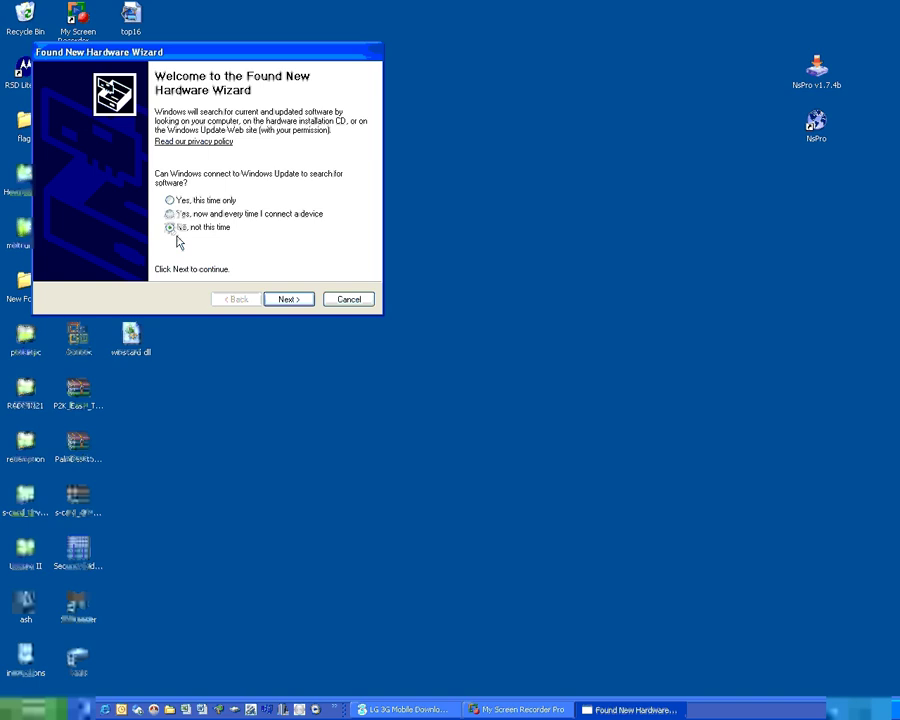
- Install the NsPro Converter driver from C:\Program Files\NsPro\NsPro Driver without Windows Update, continuing past the Windows Logo warning
click(284, 300)
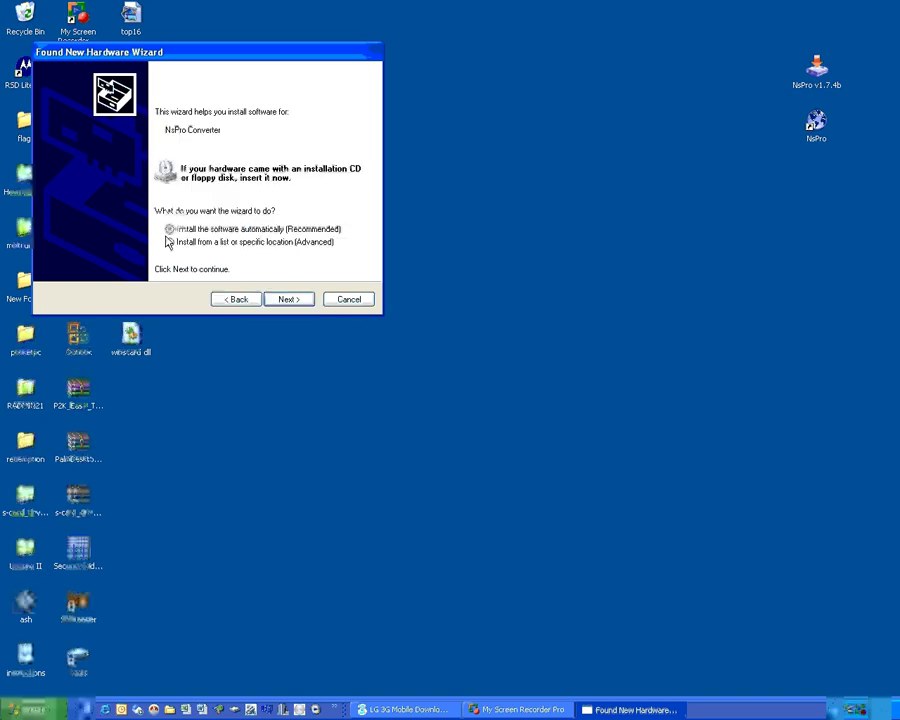
click(168, 242)
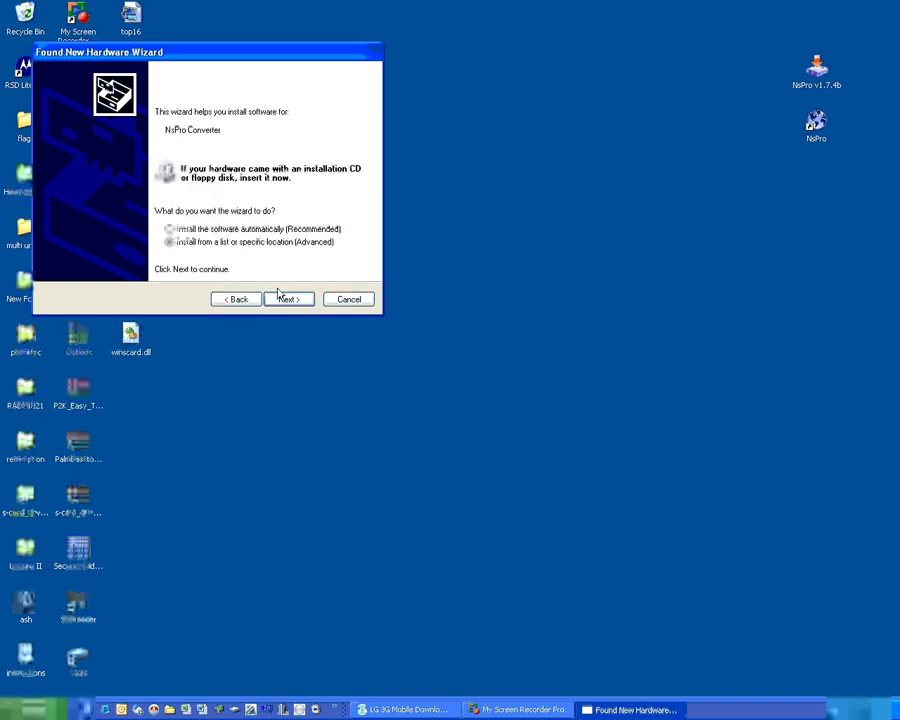
click(287, 302)
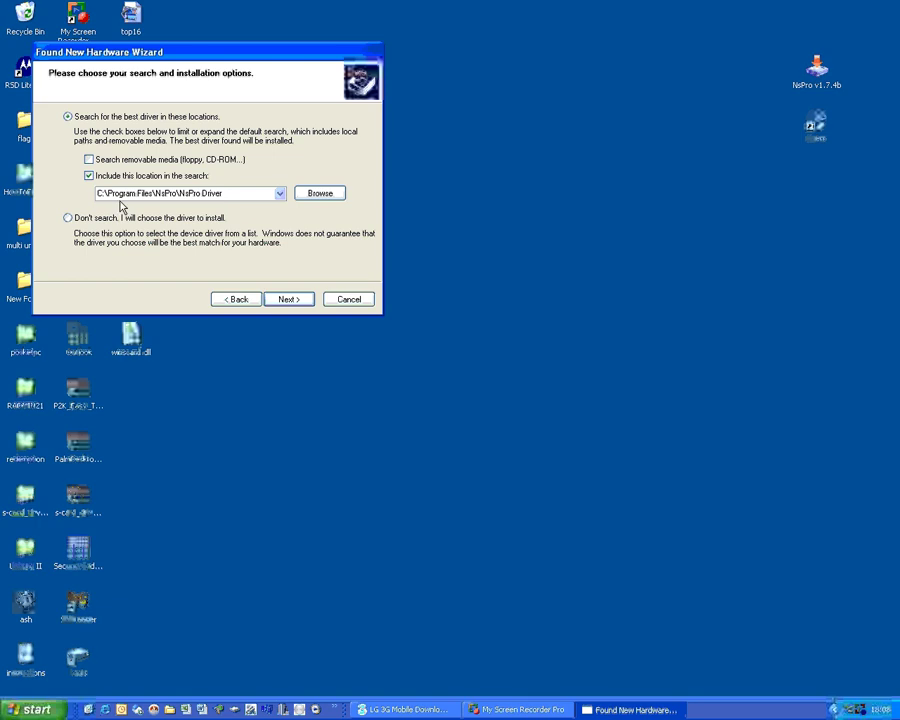
click(288, 300)
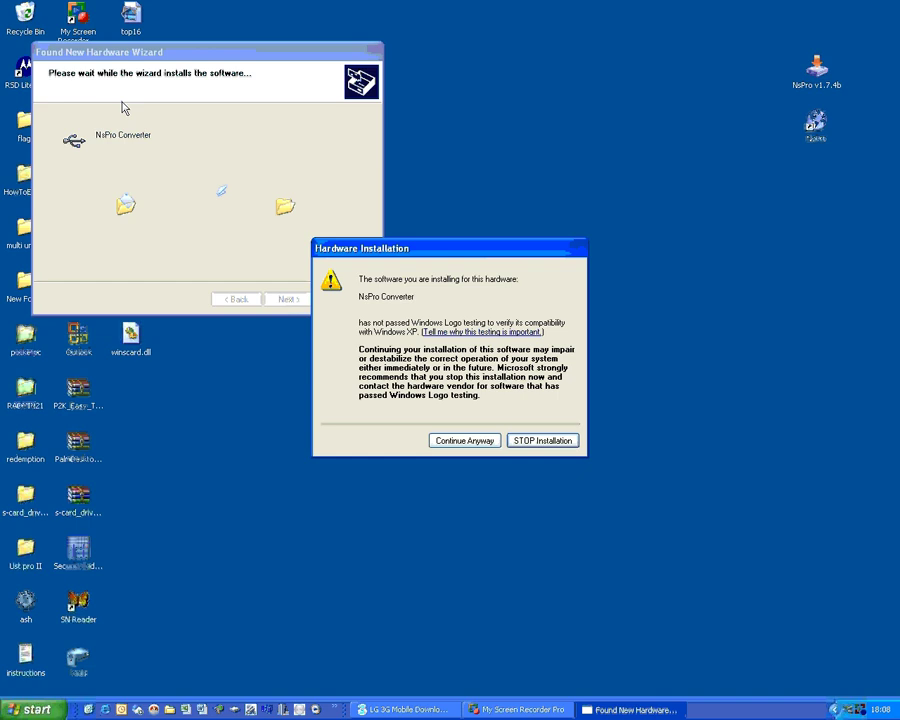
click(464, 440)
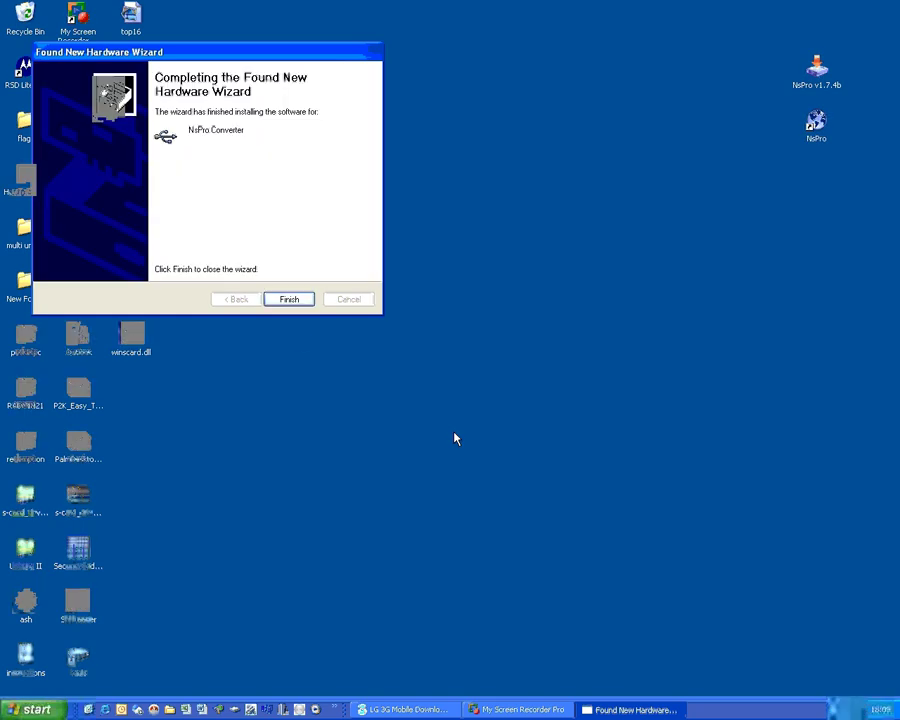
click(289, 305)
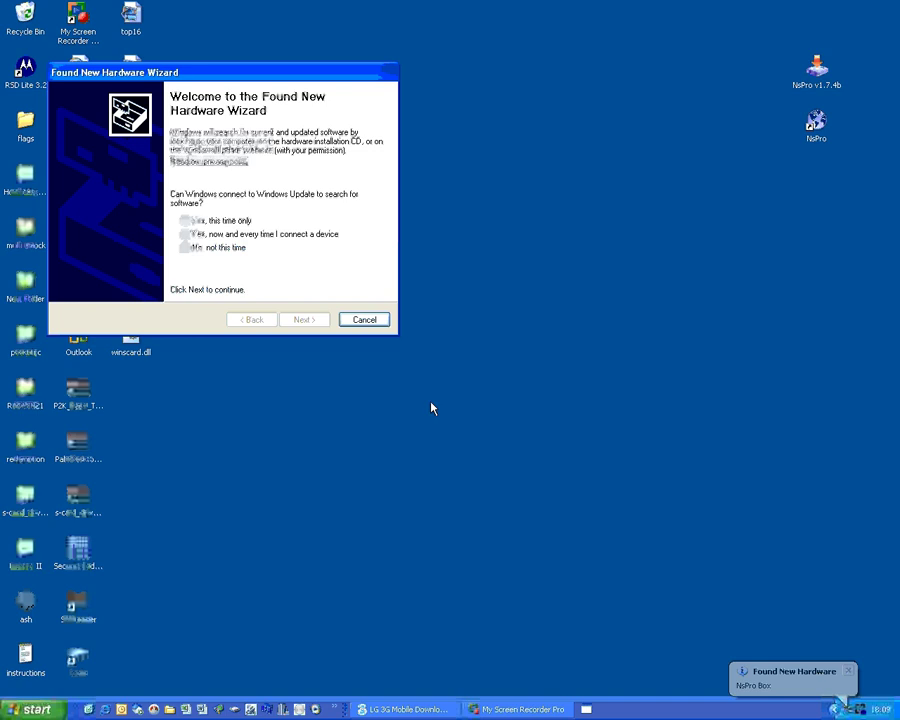
- Install the NsPro Box driver from C:\Program Files\NsPro\NsPro Driver, declining Windows Update and continuing past the Windows Logo warning
click(195, 250)
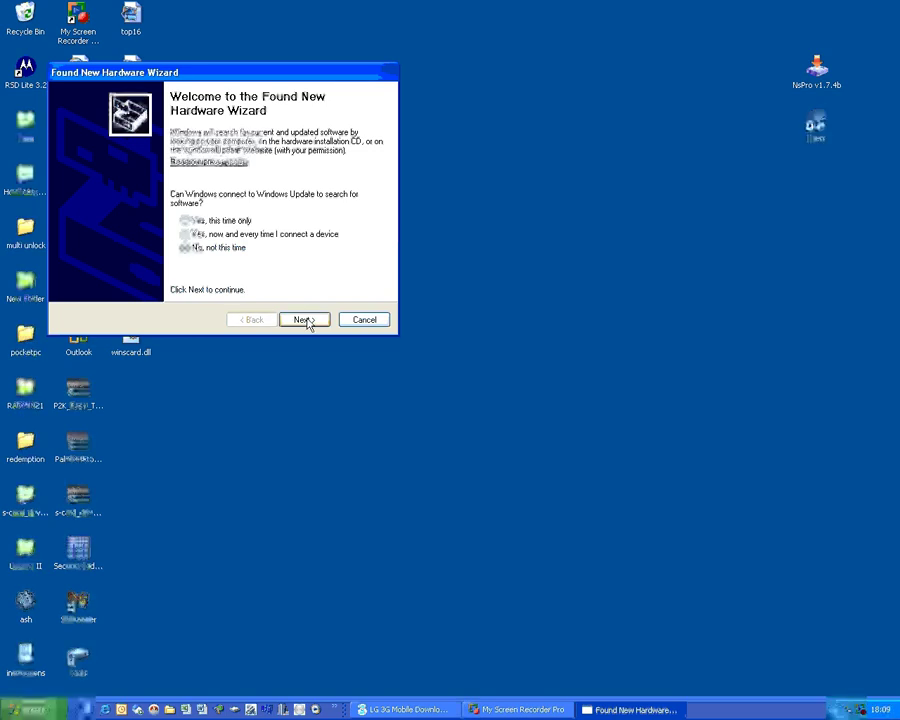
click(304, 319)
click(190, 263)
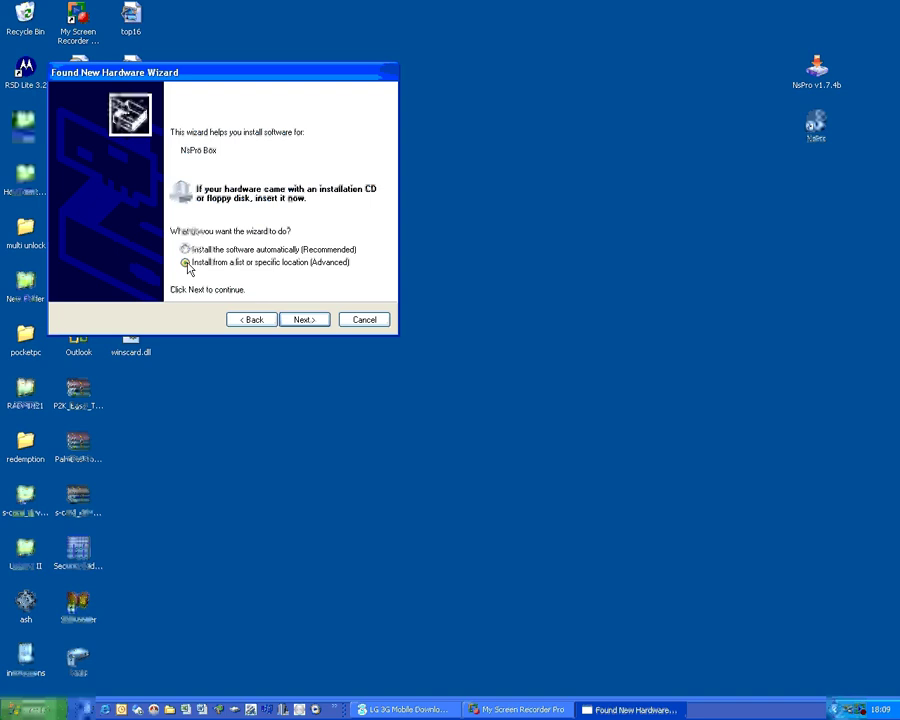
click(304, 320)
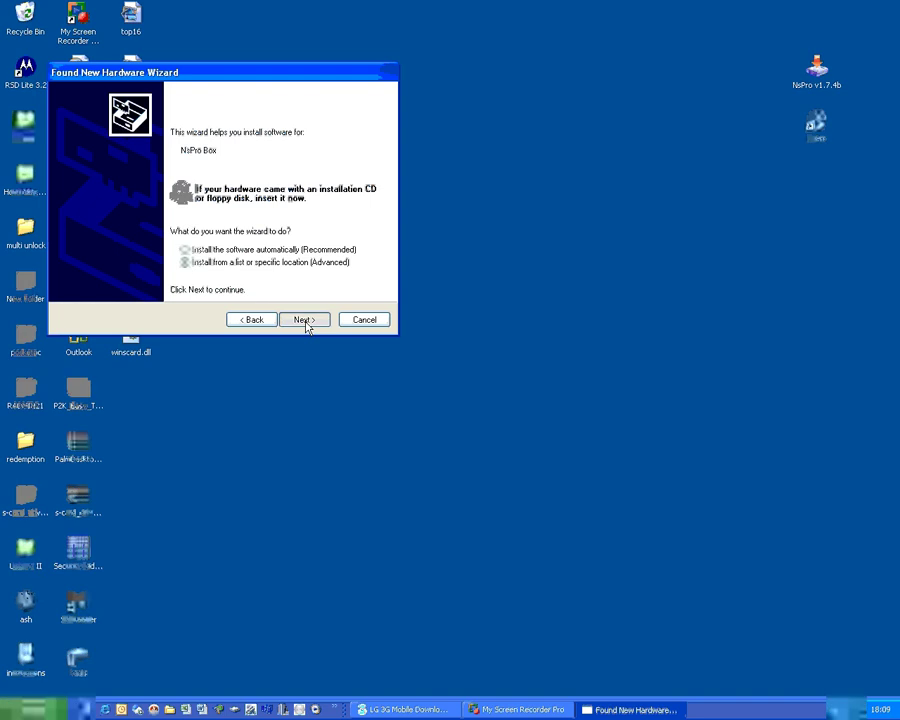
click(306, 320)
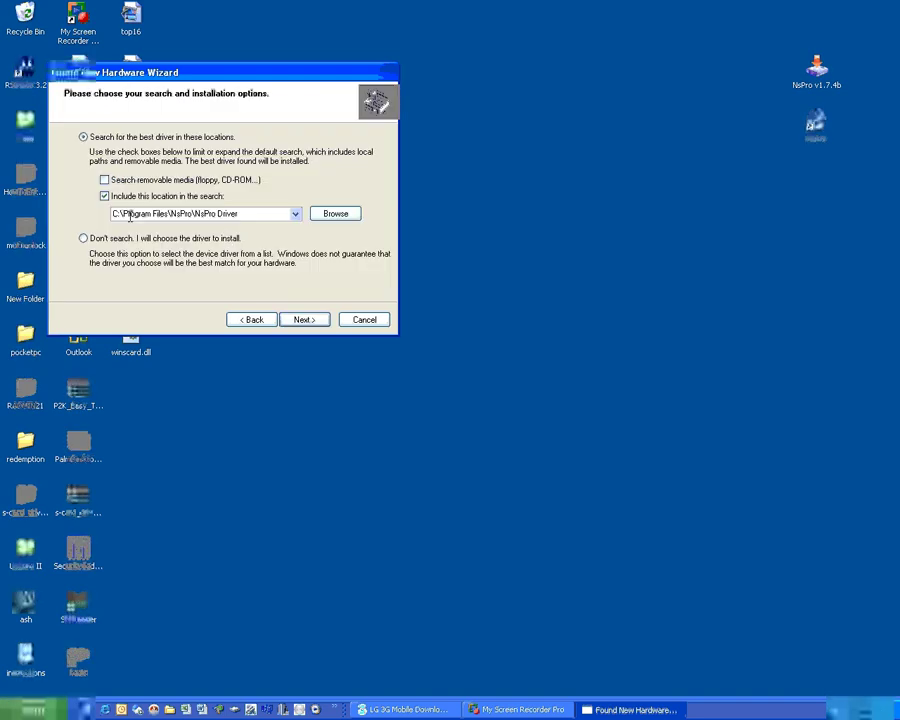
click(302, 320)
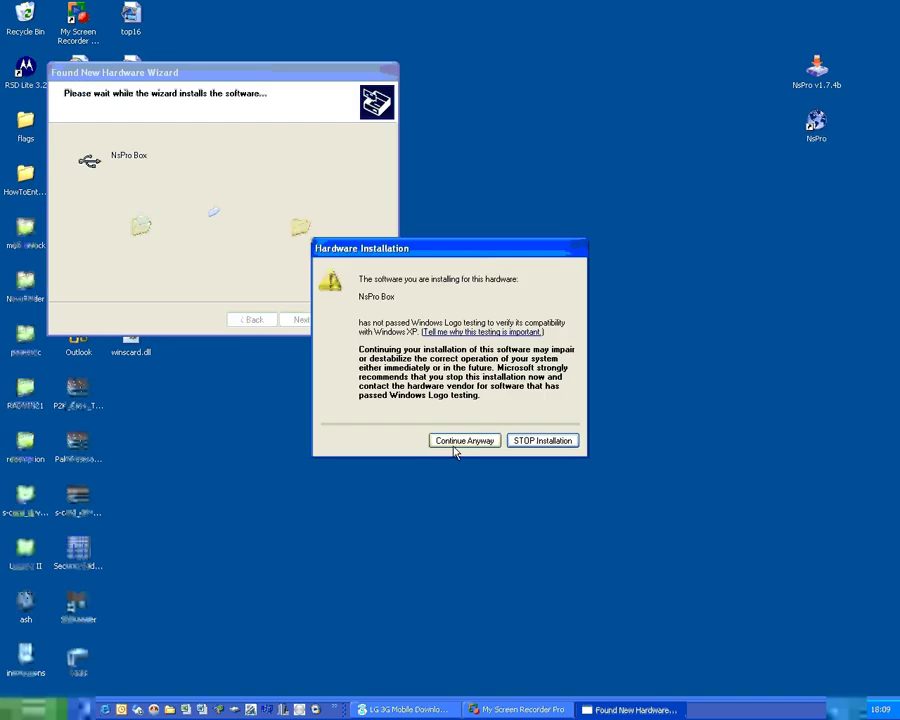
click(463, 441)
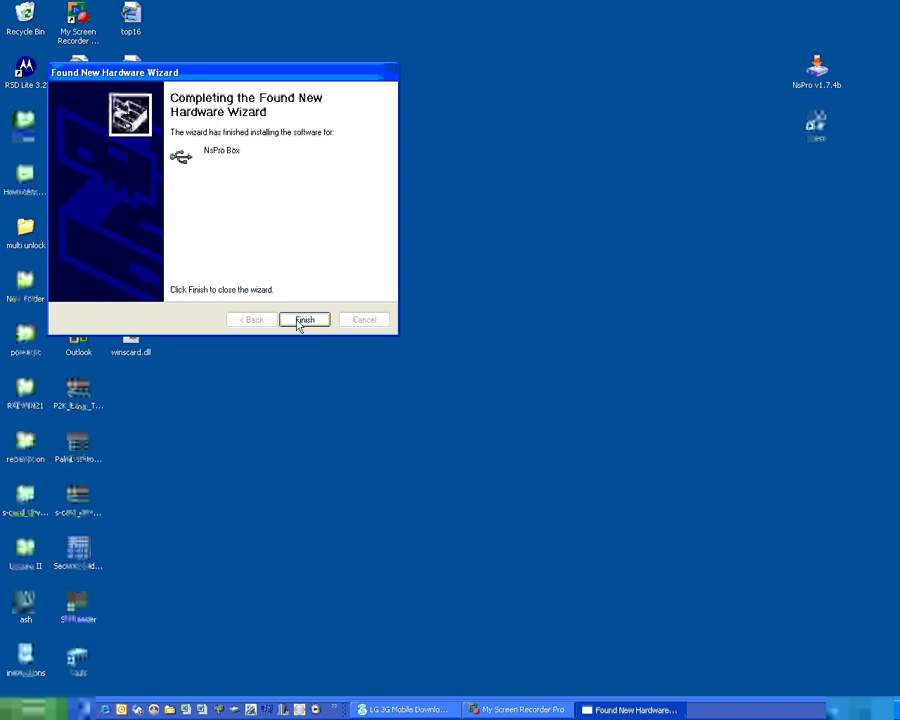
click(303, 320)
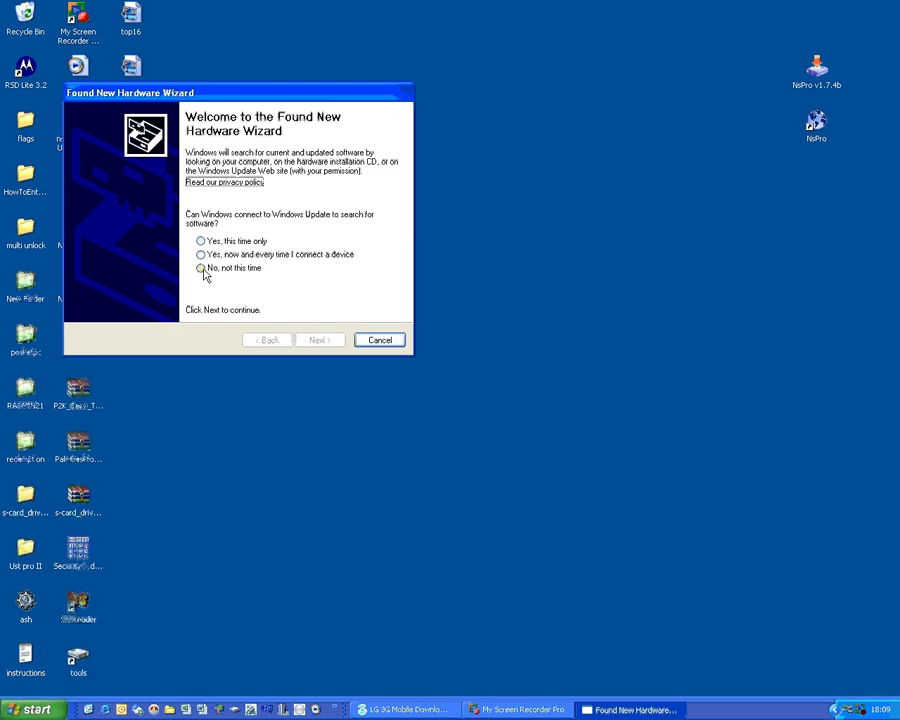
- Install the NsPro Port driver from C:\Program Files\NsPro\NsPro Driver, declining Windows Update and continuing past the Windows Logo warning
click(201, 268)
click(306, 340)
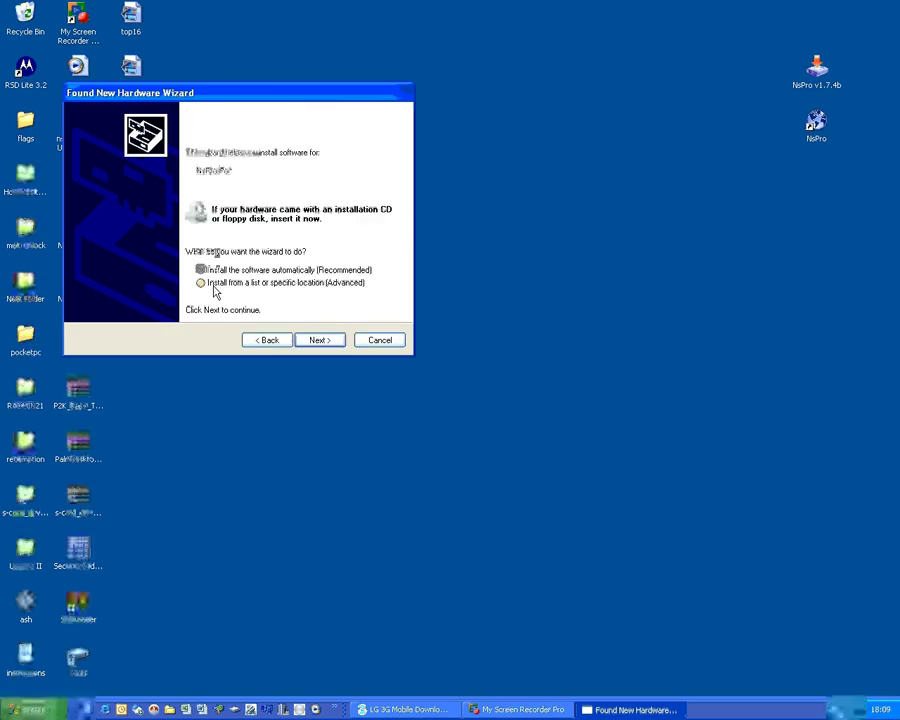
click(212, 284)
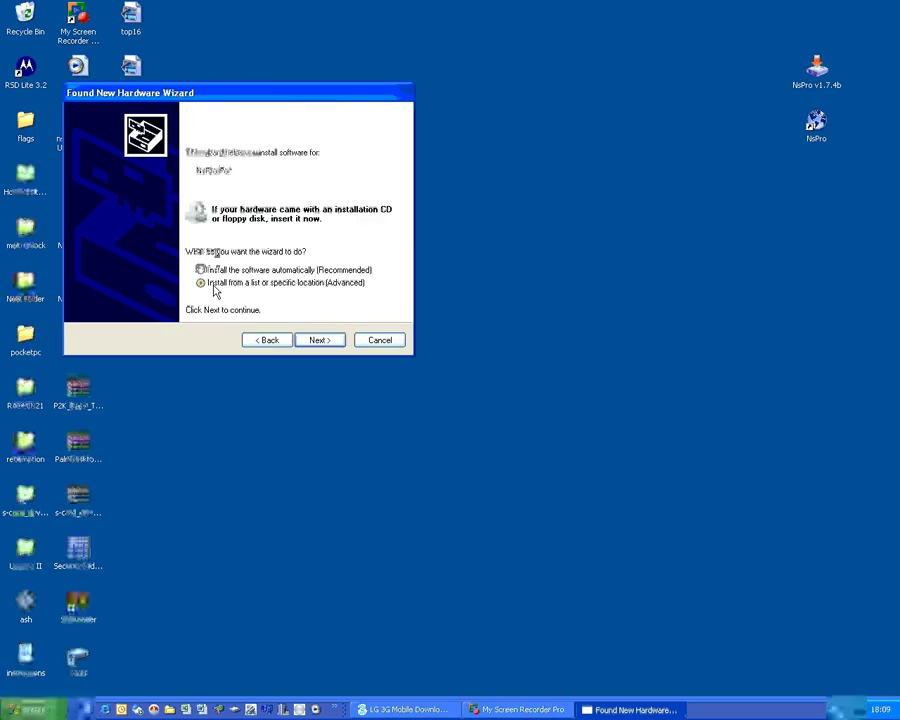
click(319, 341)
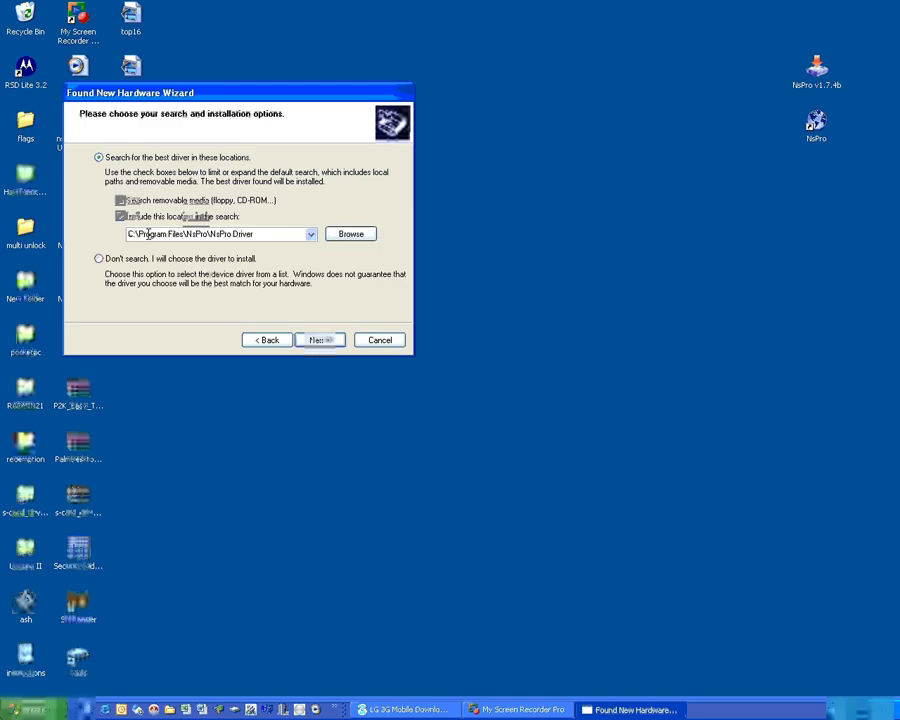
click(318, 341)
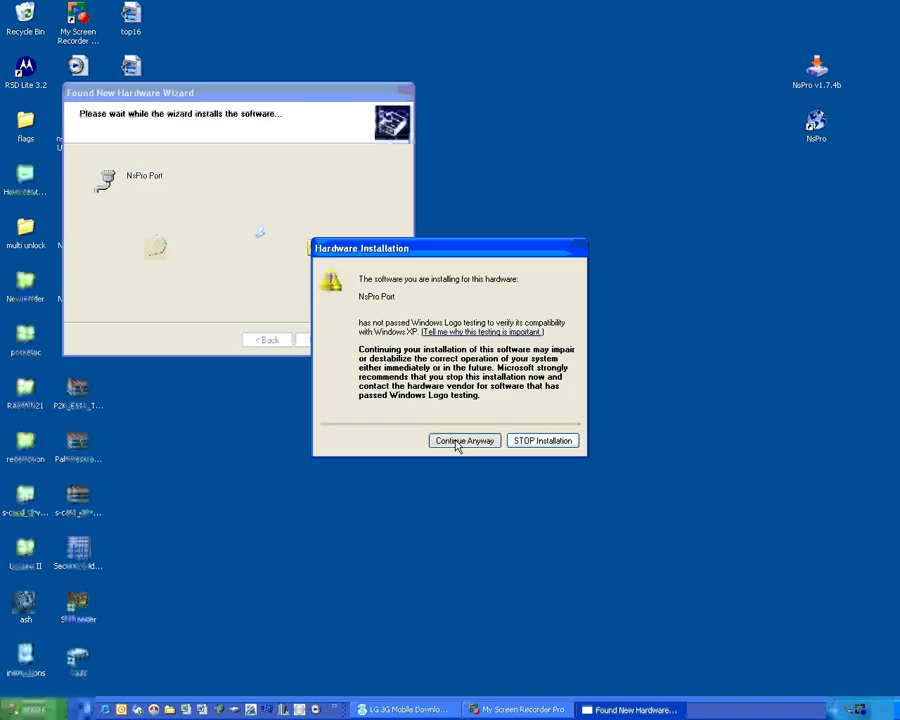
click(456, 441)
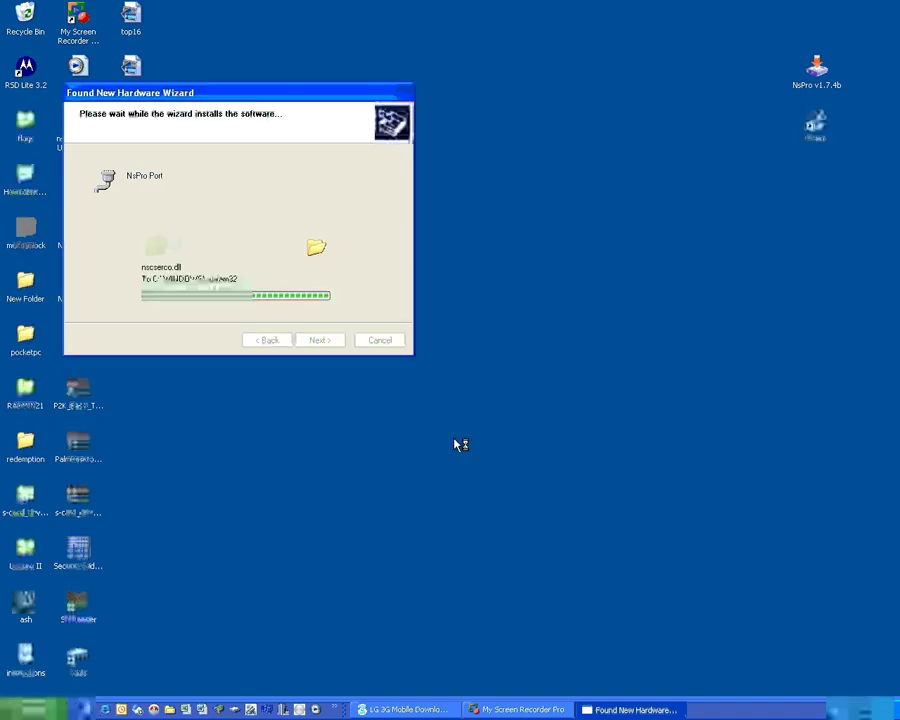
click(330, 348)
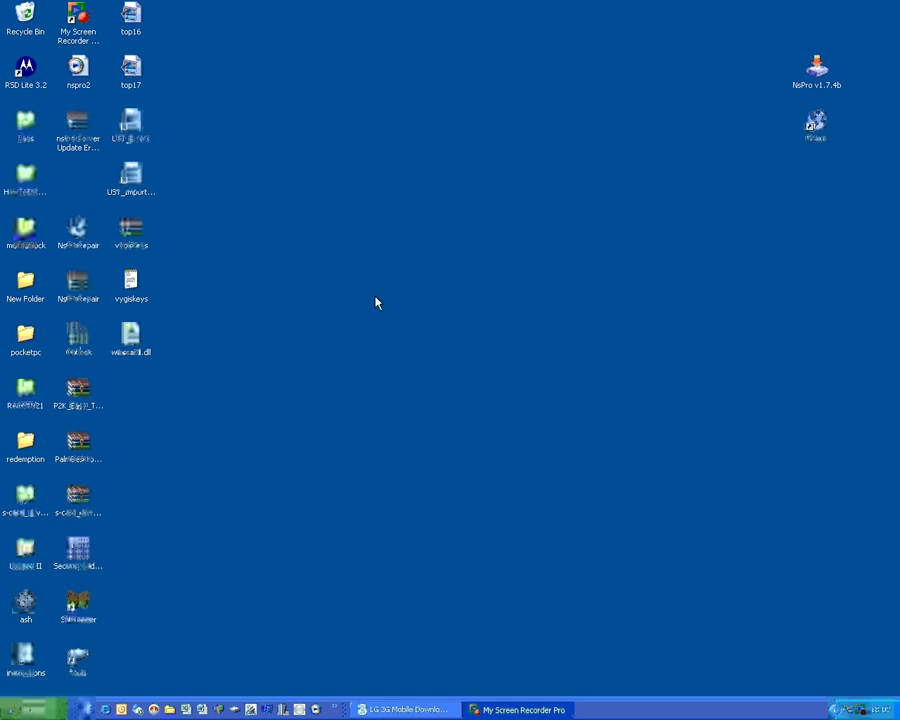
- Launch NsPro from the desktop as a test, dismiss its message, and open Device Manager through System Properties
double_click(816, 124)
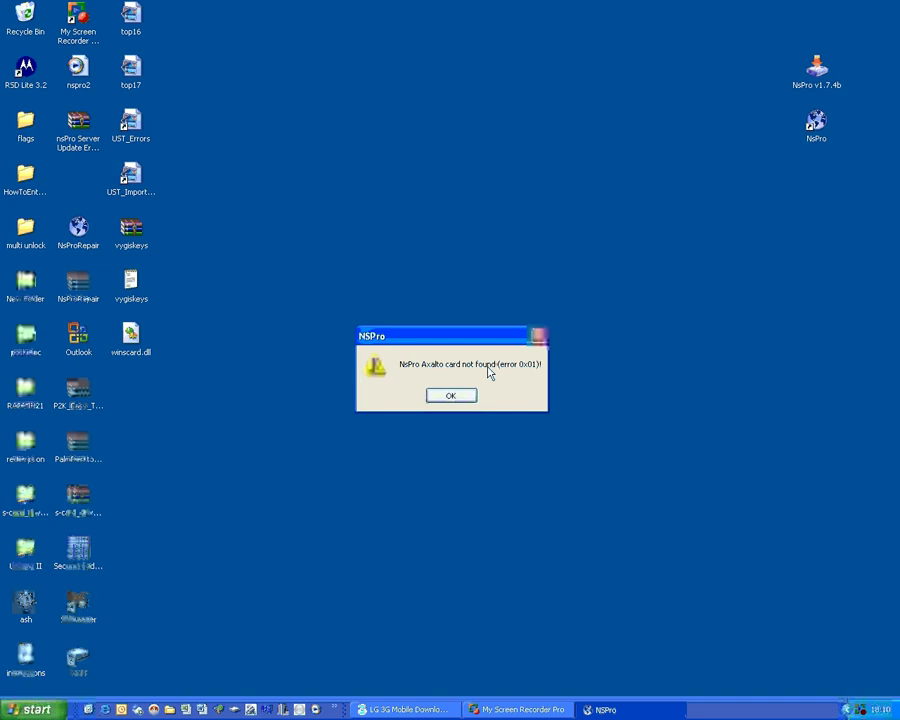
click(452, 396)
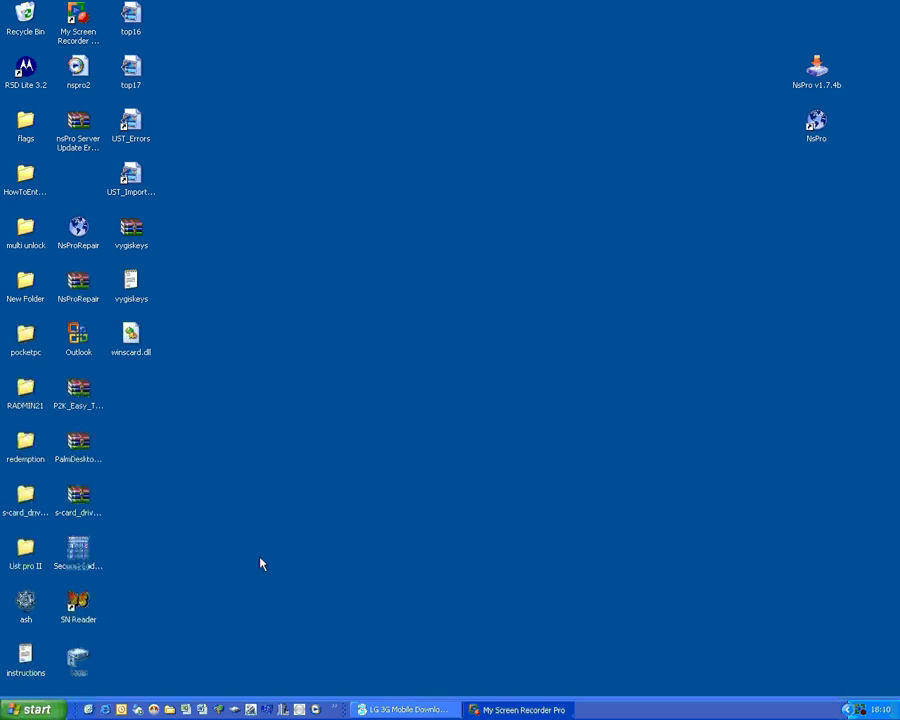
click(44, 709)
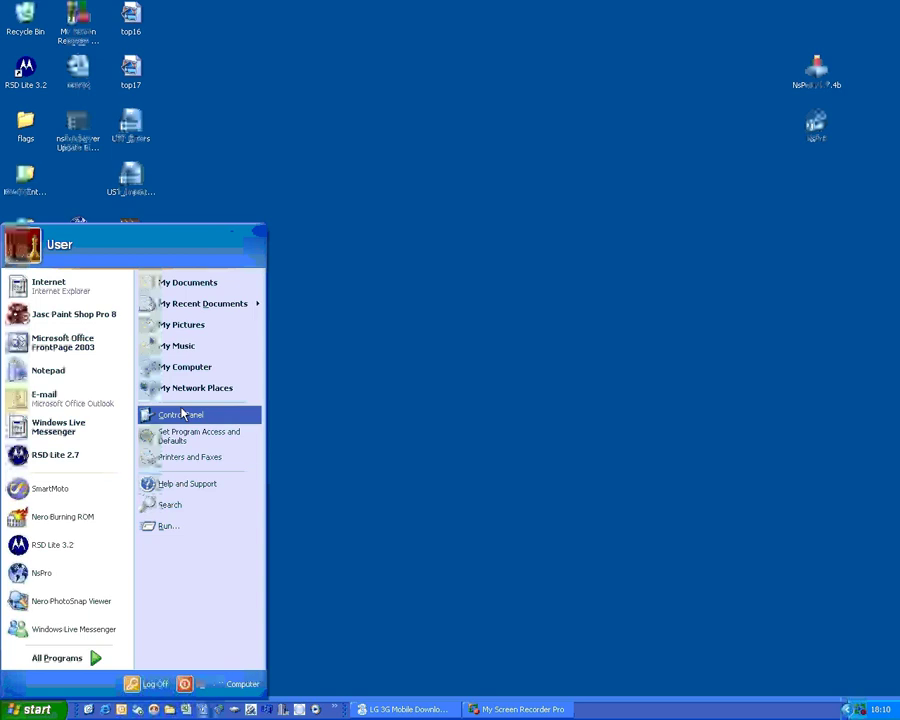
right_click(185, 367)
click(224, 520)
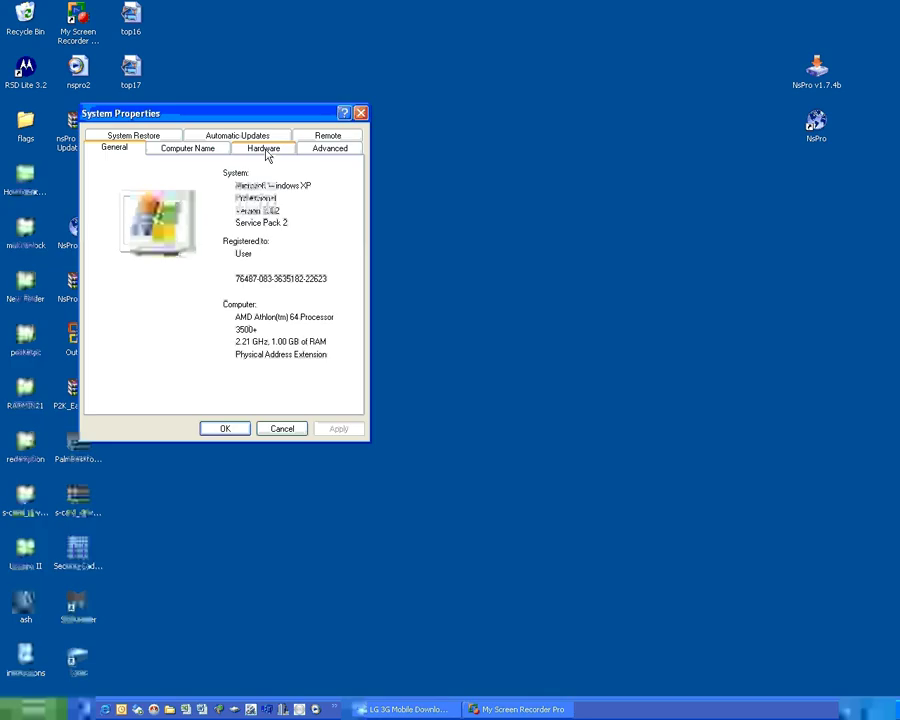
click(266, 152)
click(271, 226)
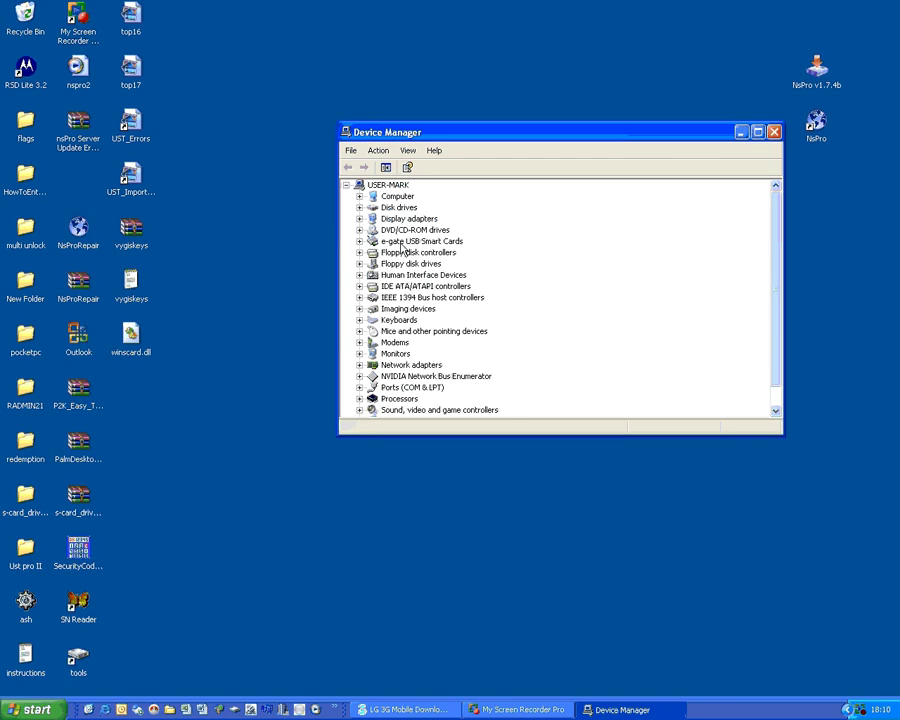
- Start a driver update for the e-gate USB Smart Card without Windows Update, choosing to pick the driver manually instead of searching
click(359, 241)
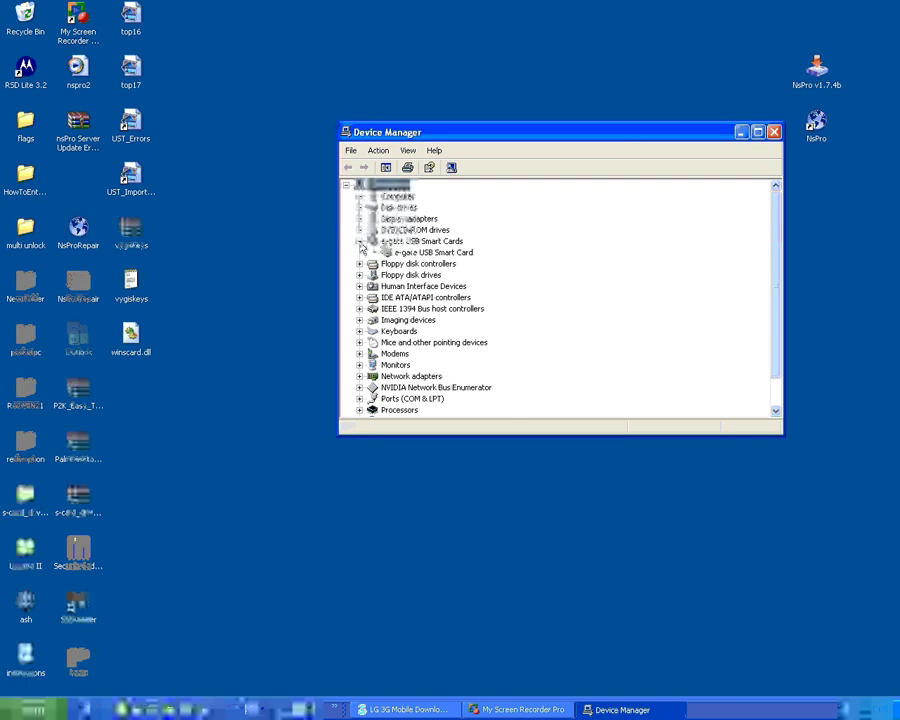
click(427, 253)
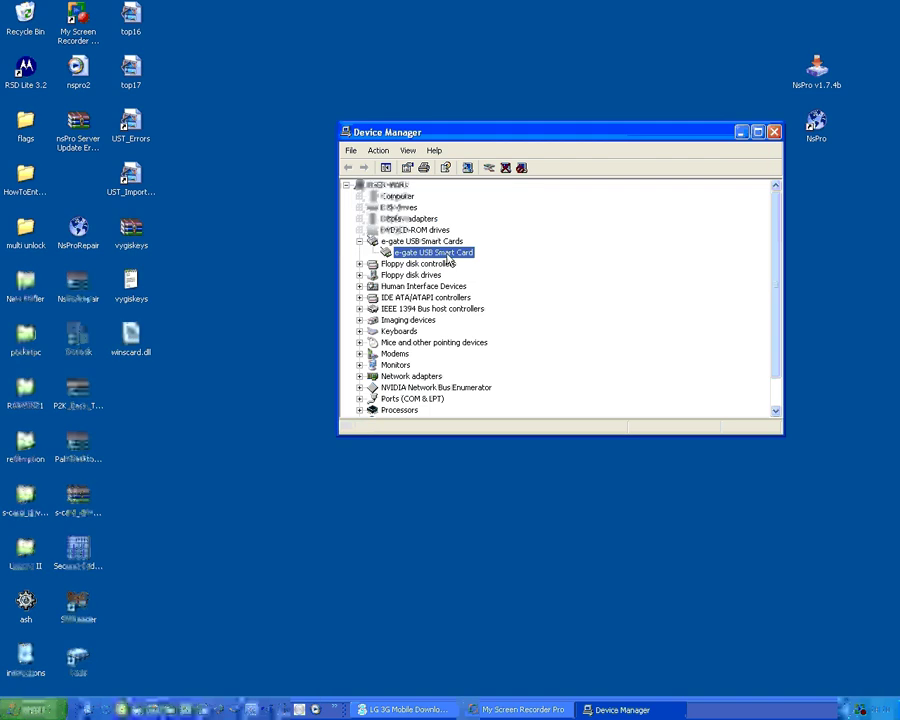
right_click(447, 258)
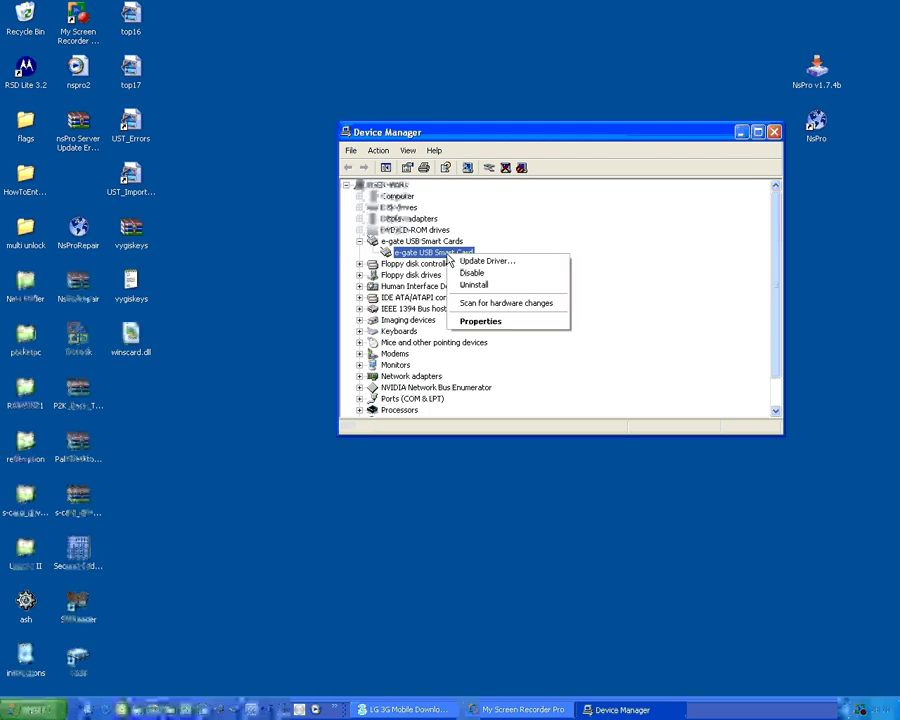
click(470, 262)
click(497, 378)
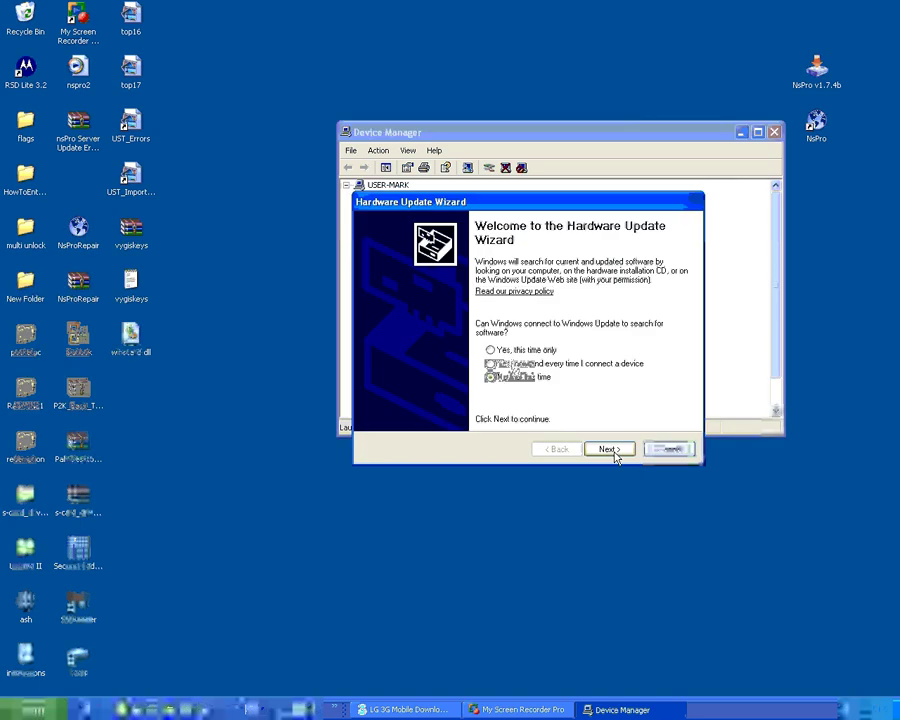
click(612, 450)
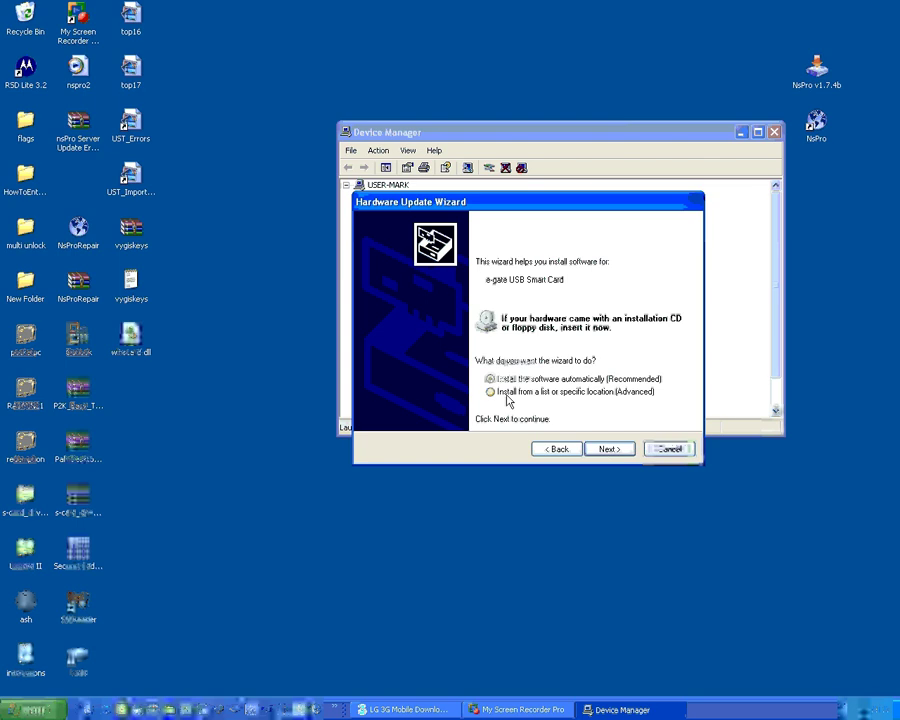
click(500, 391)
click(612, 450)
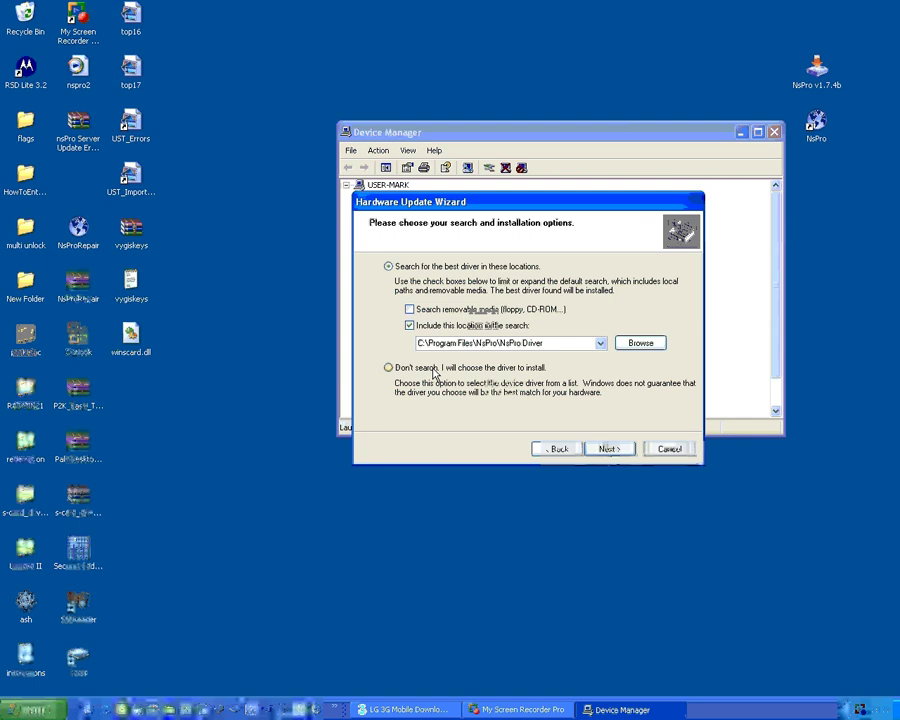
click(433, 370)
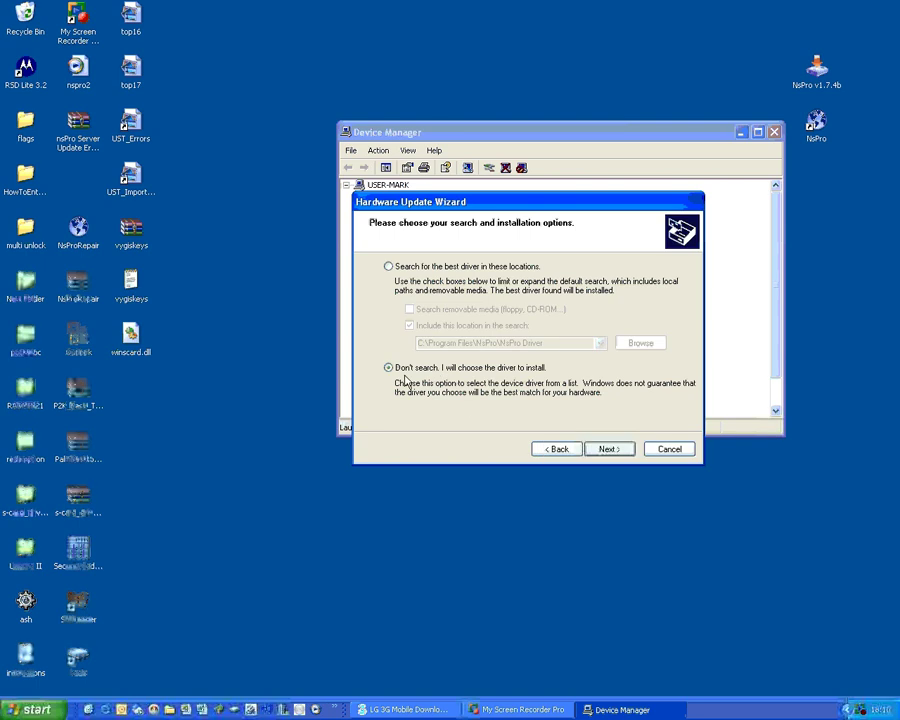
click(612, 452)
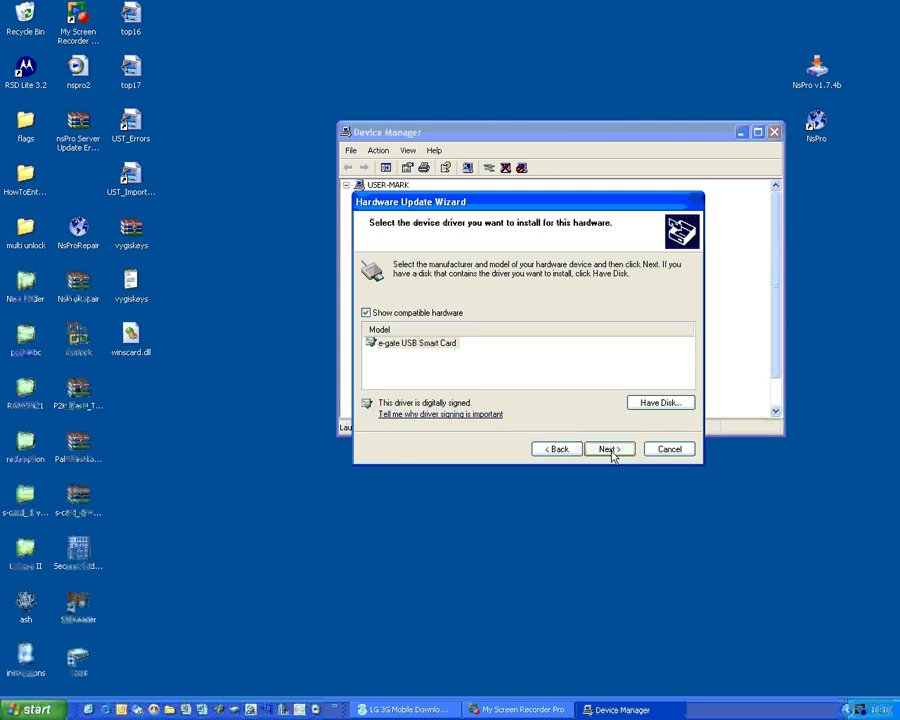
- Install the e-gate USB Smart Card driver from egate.inf in C:\Program Files\NsPro\NsPro Driver and cancel the request for egaterdr.sys
click(655, 404)
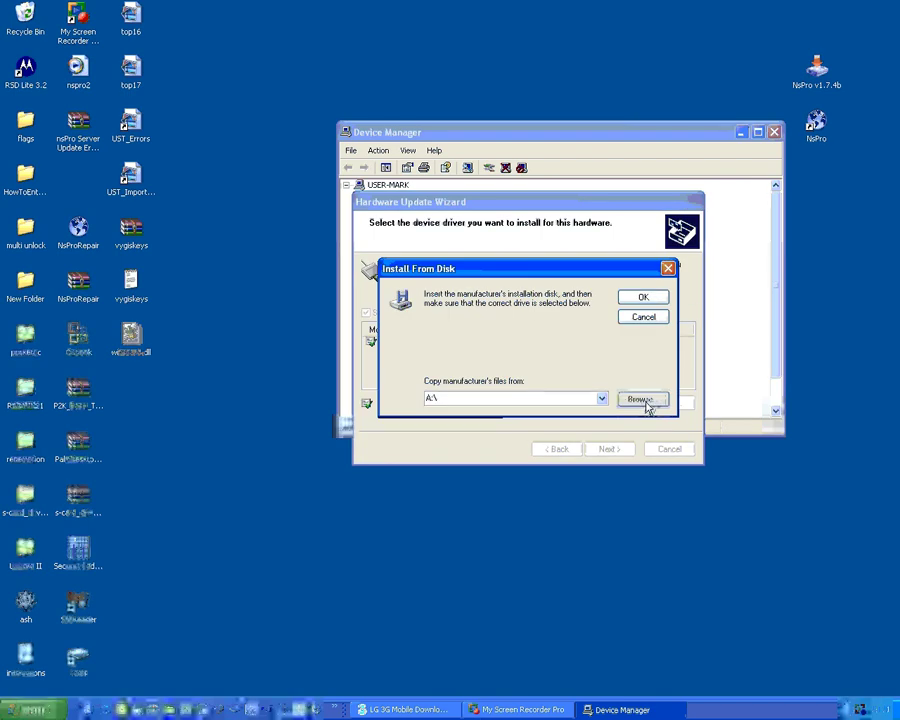
click(641, 400)
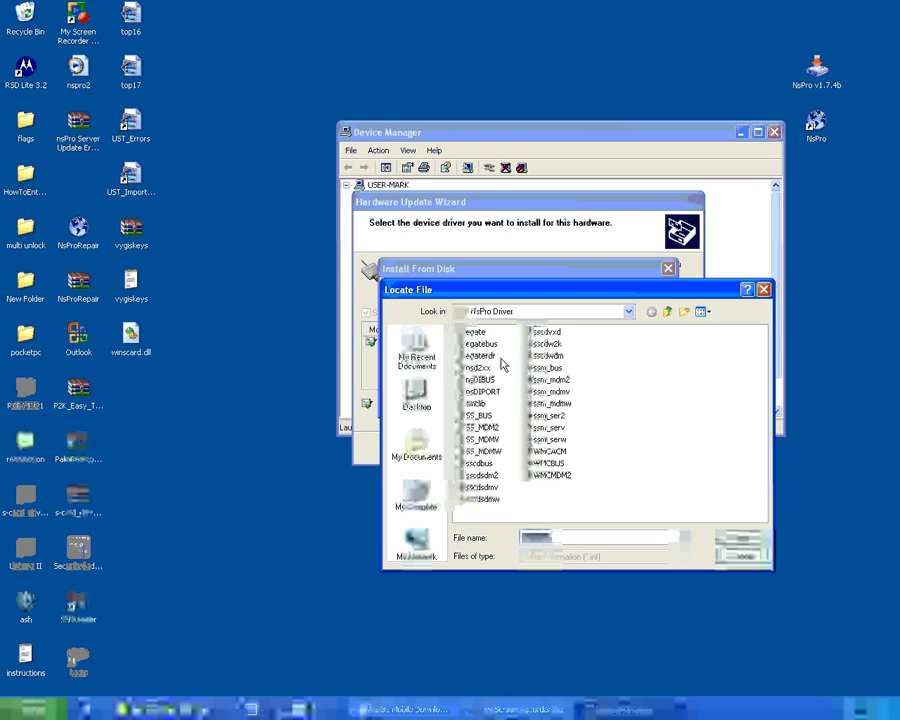
click(630, 313)
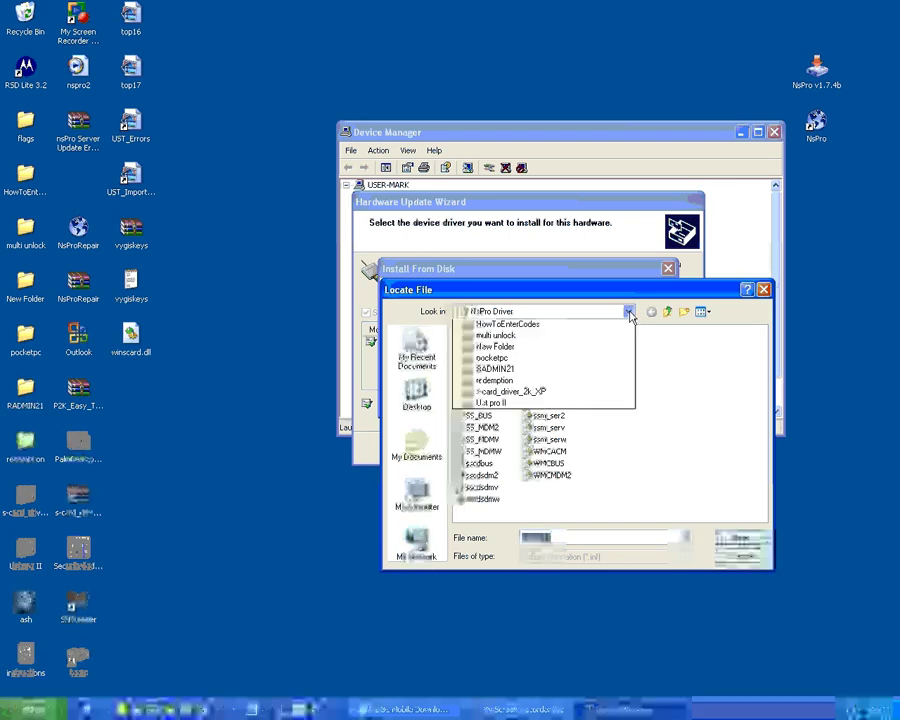
click(528, 382)
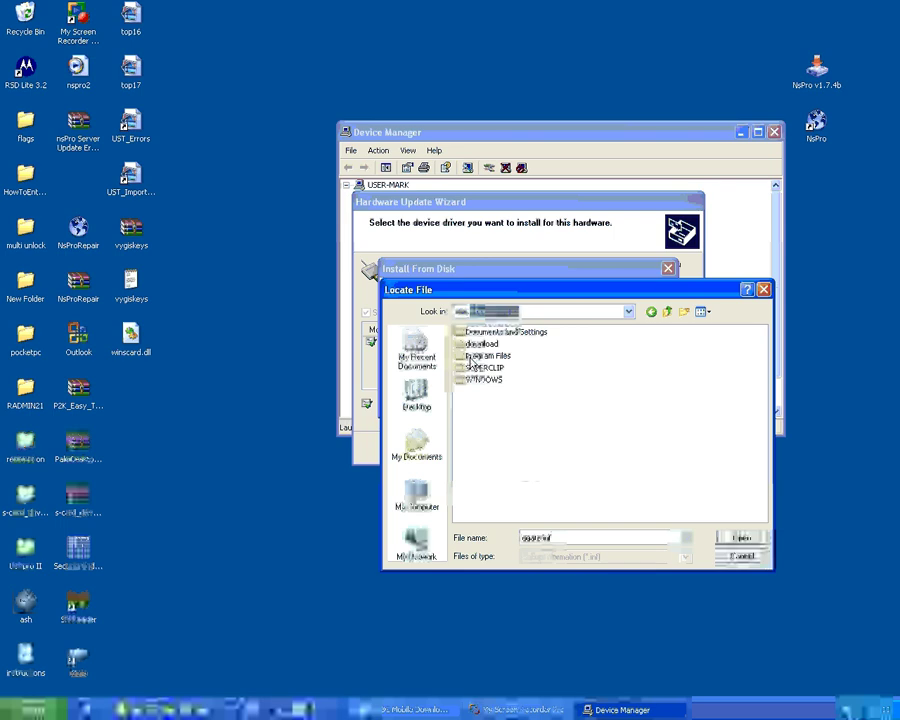
click(740, 539)
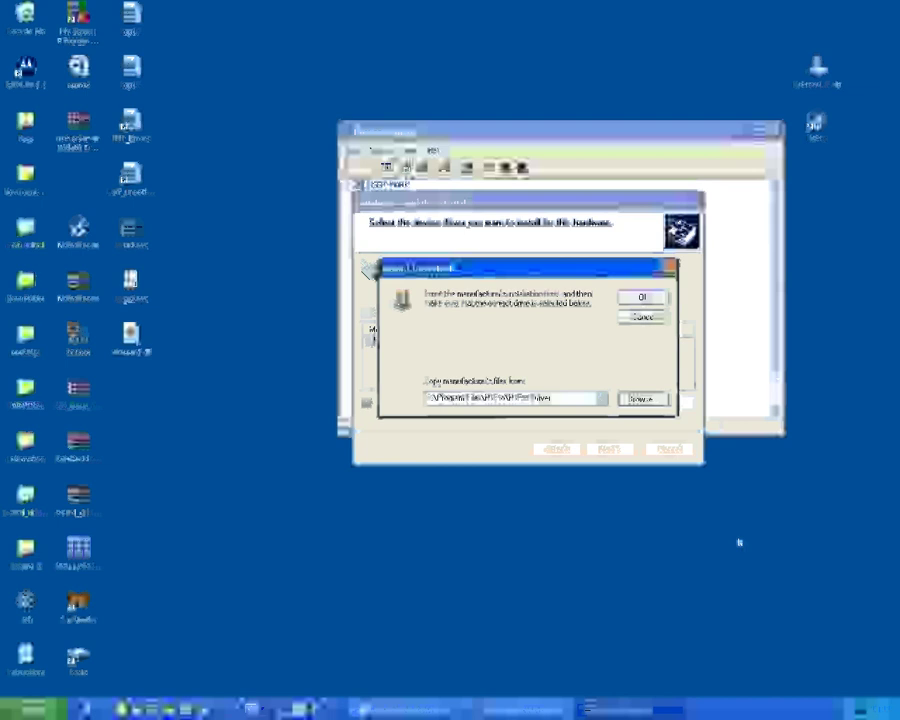
click(640, 298)
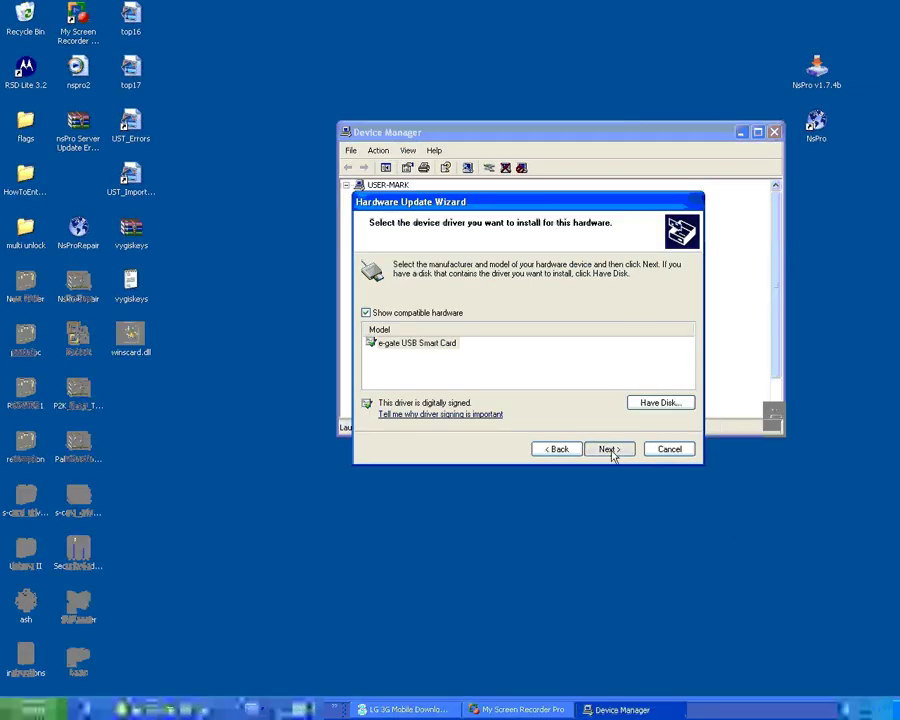
click(612, 451)
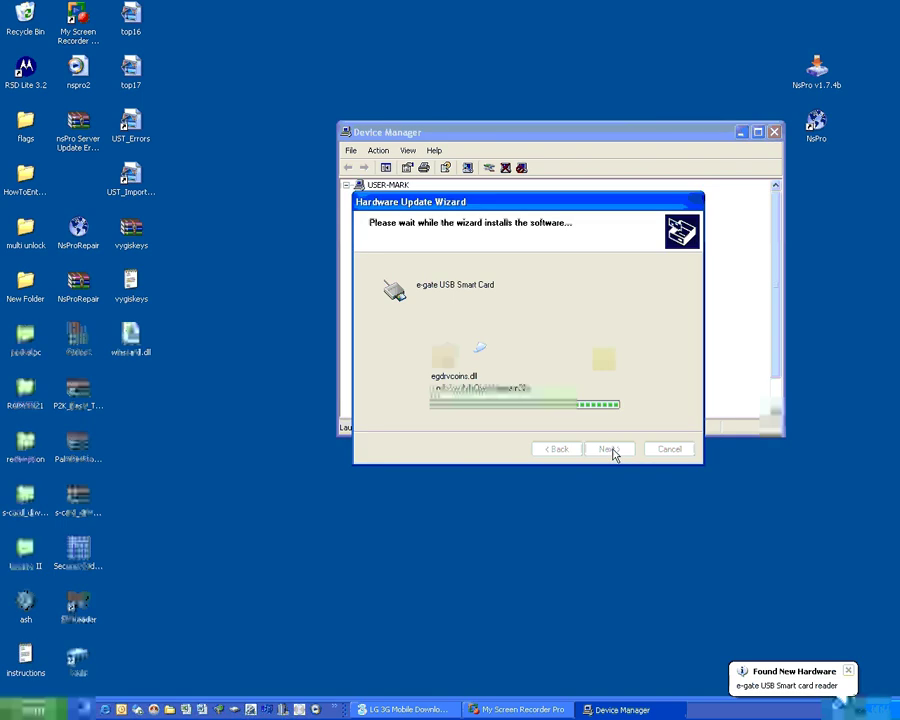
click(613, 452)
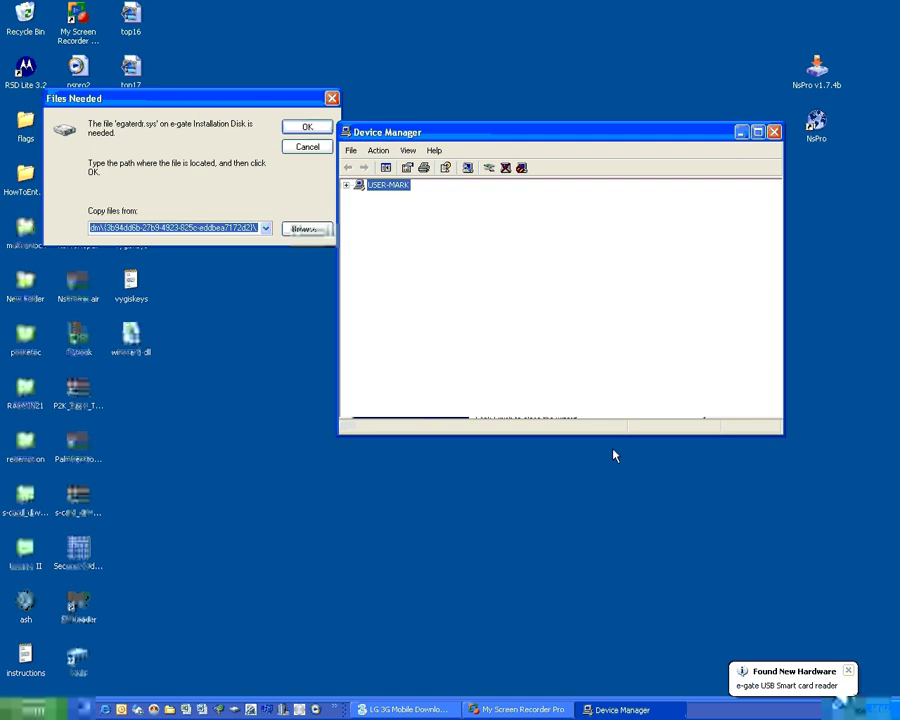
click(306, 148)
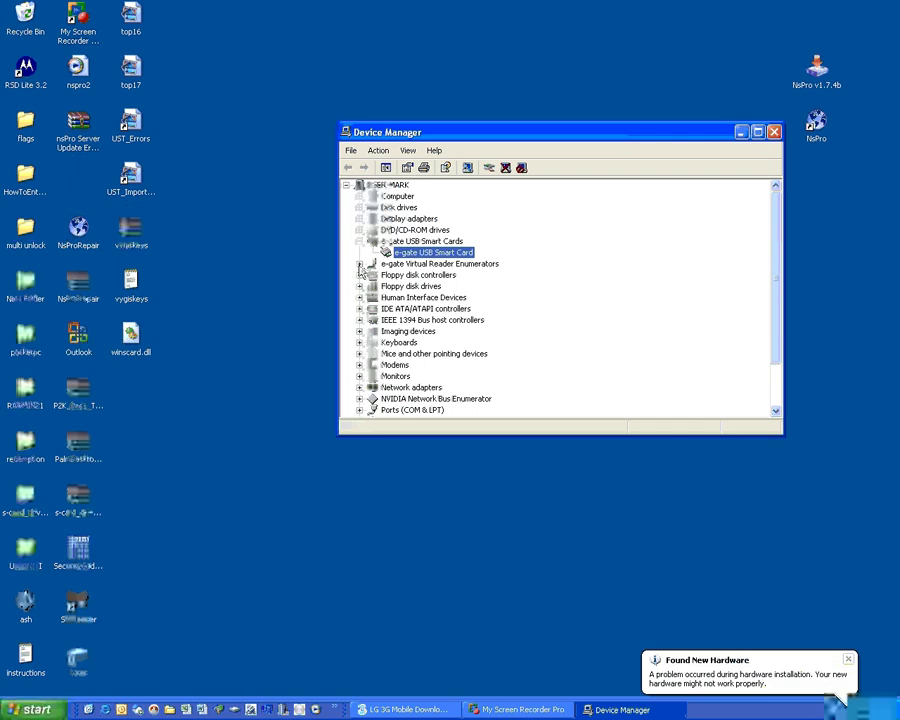
- Start a driver update for the e-gate Virtual Reader Enumerator without Windows Update, choosing to pick the driver manually instead of searching
click(359, 264)
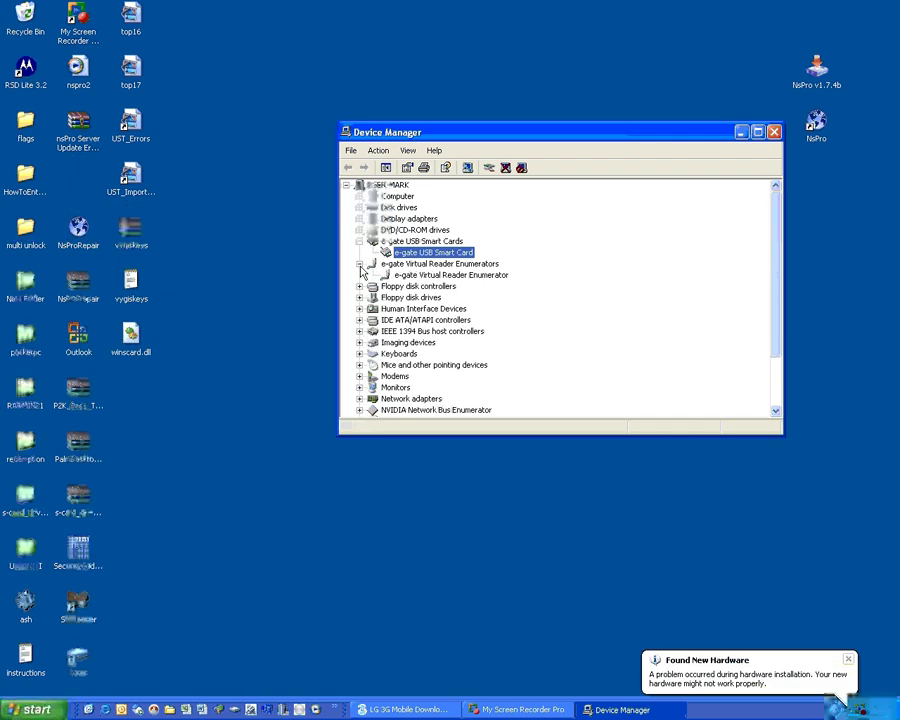
right_click(421, 284)
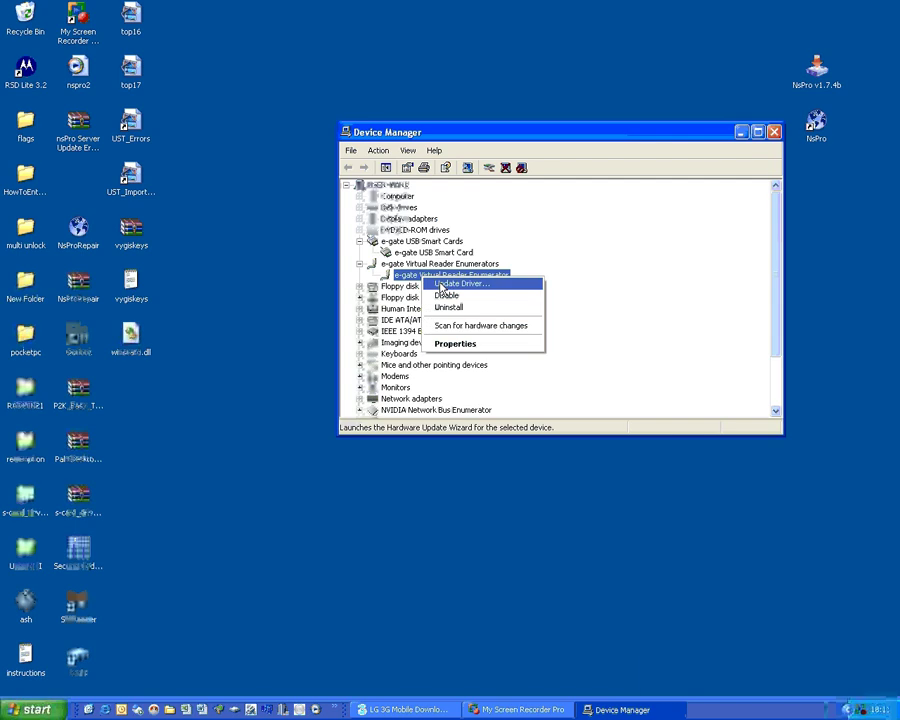
click(441, 286)
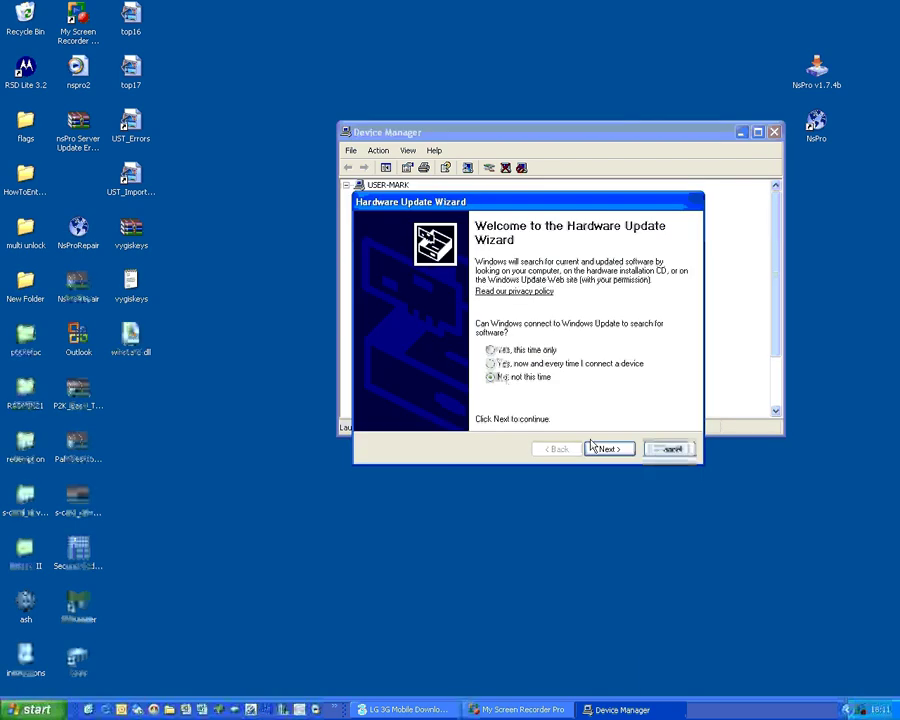
click(606, 449)
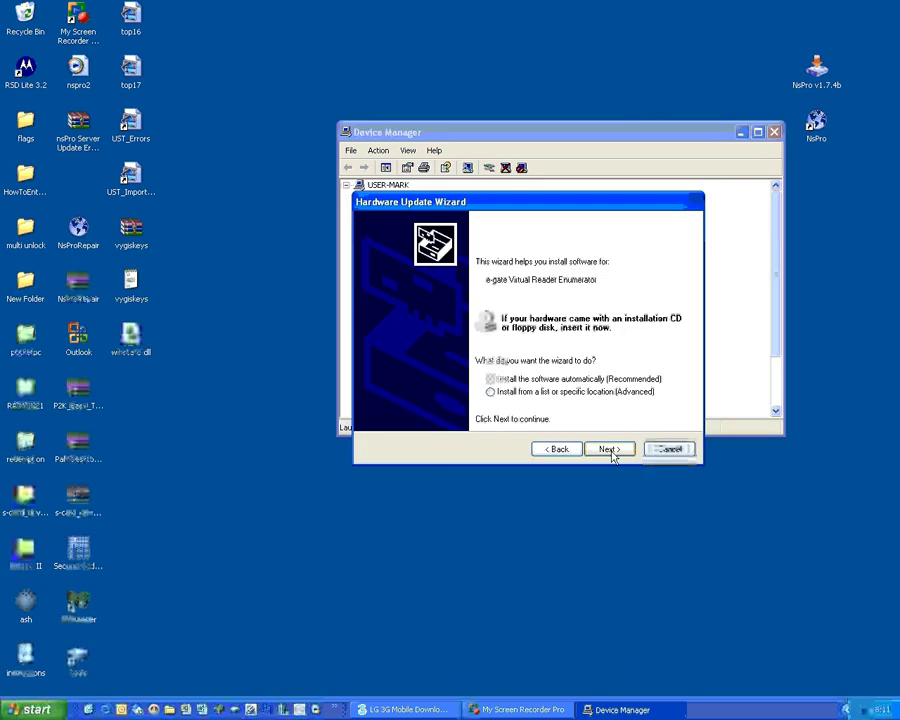
click(502, 392)
click(606, 449)
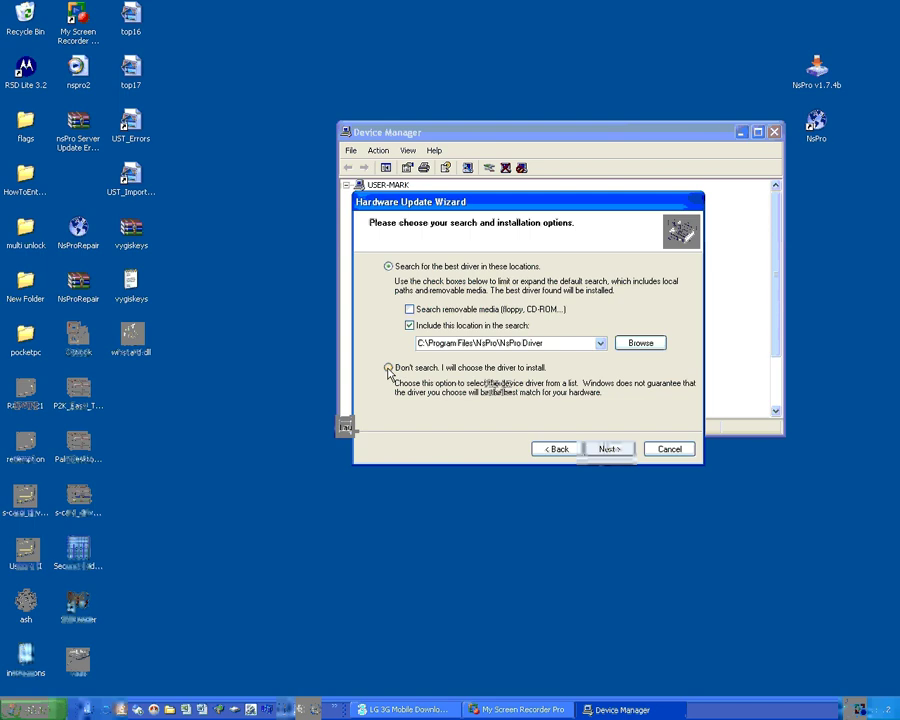
click(389, 368)
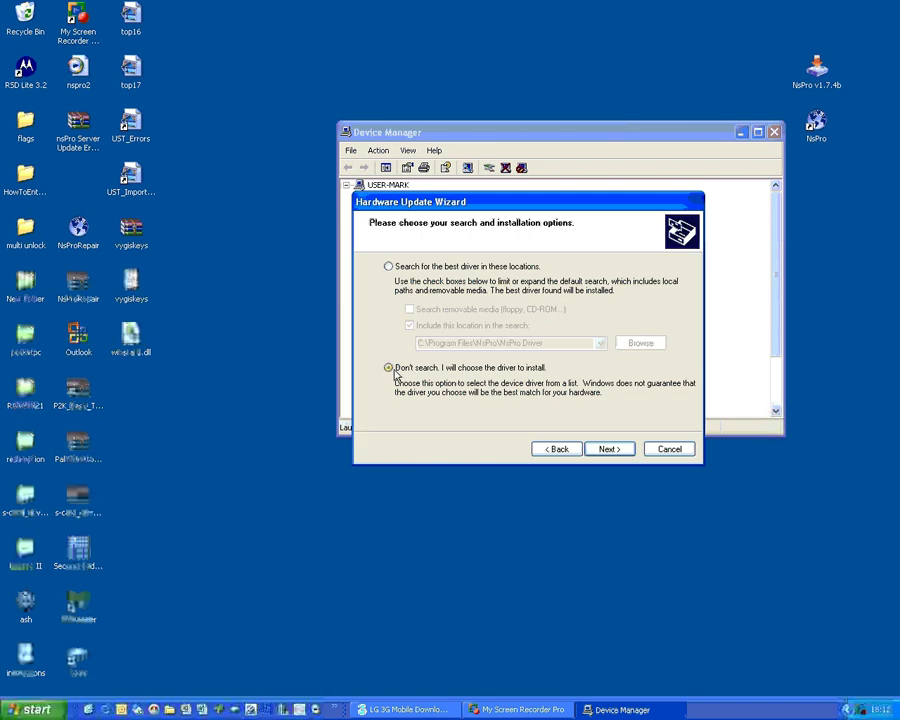
click(609, 450)
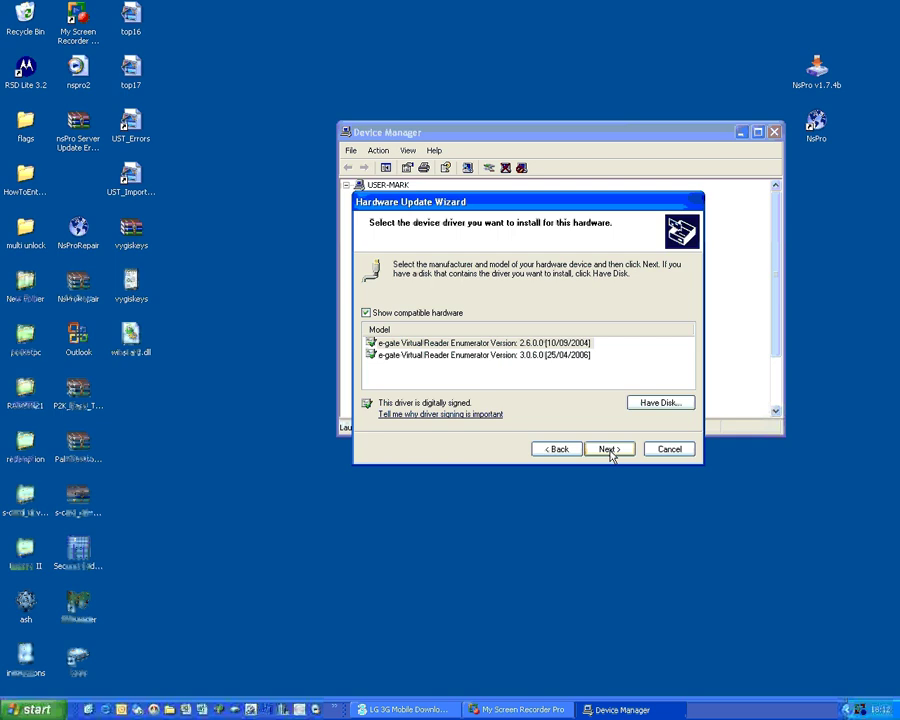
- Install the e-gate Virtual Reader Enumerator driver from disk, using C:\Program Files\NsPro\NsPro Driver as the source folder, and finish the wizard
click(658, 403)
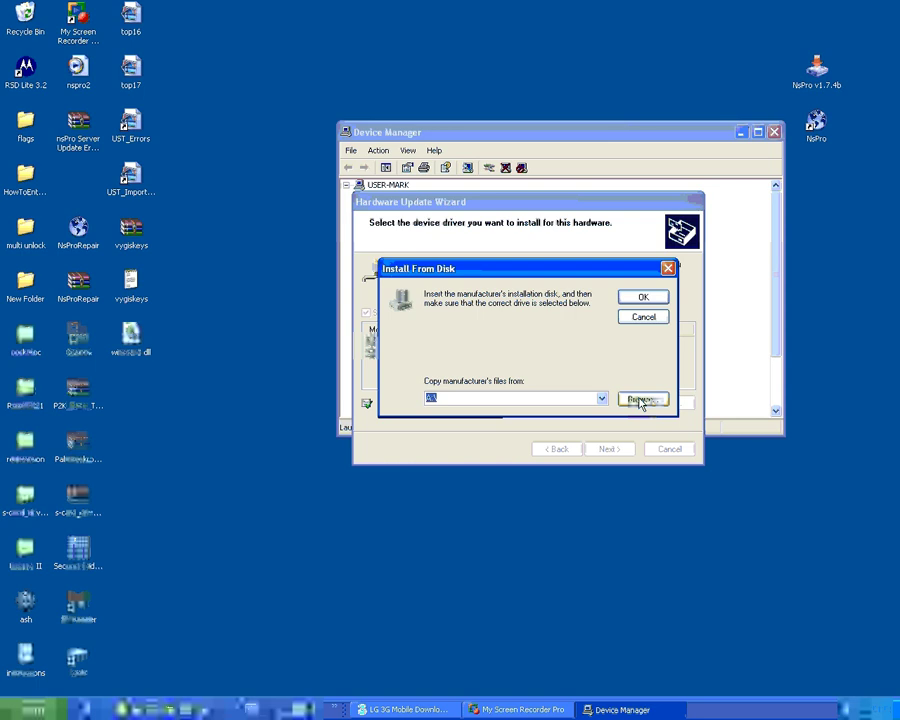
click(640, 400)
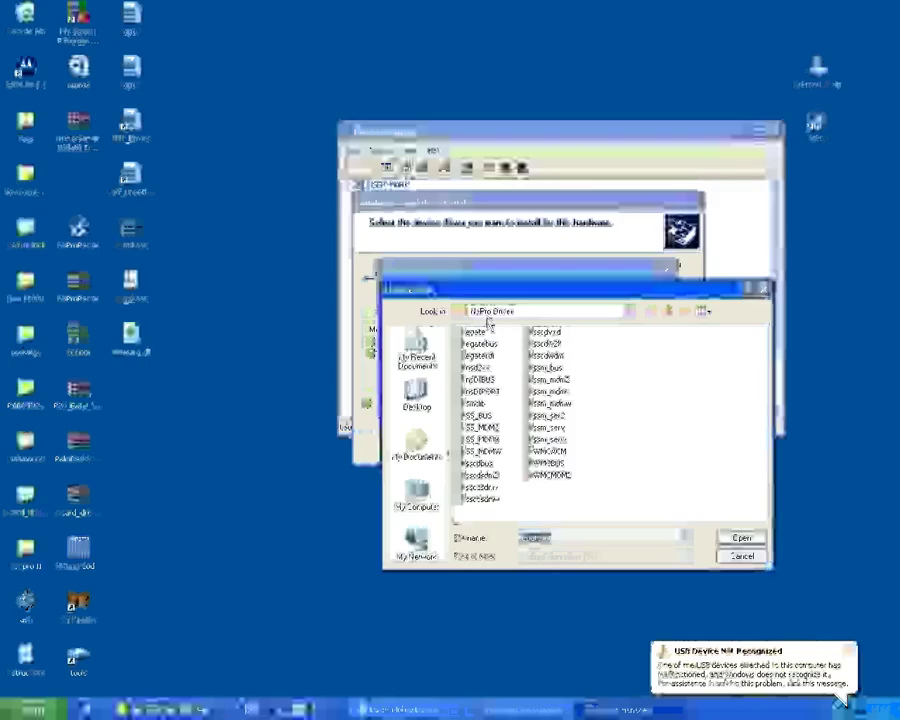
click(628, 312)
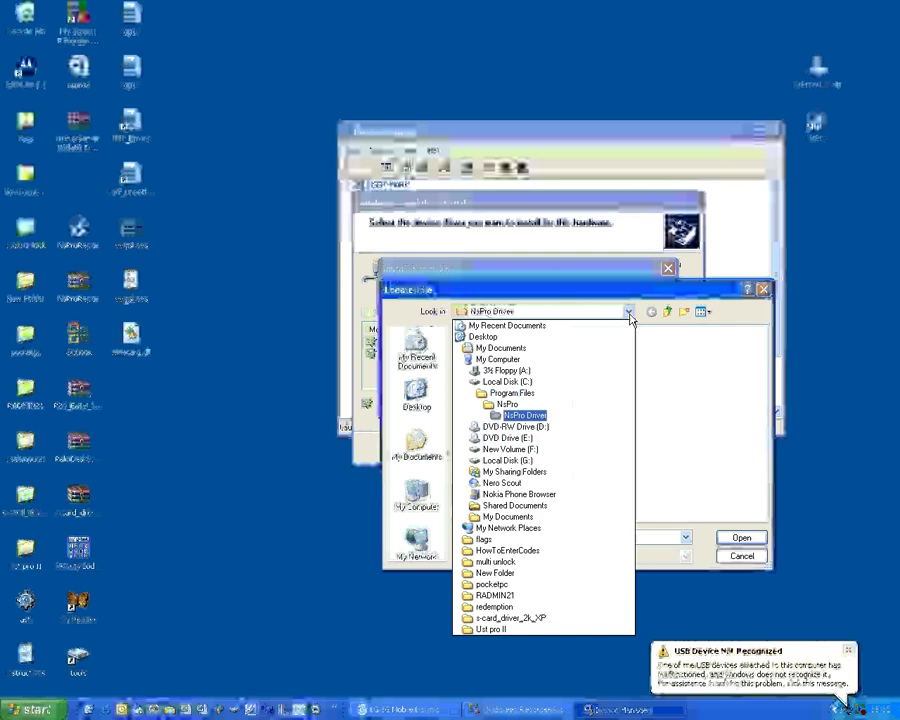
click(511, 392)
double_click(475, 465)
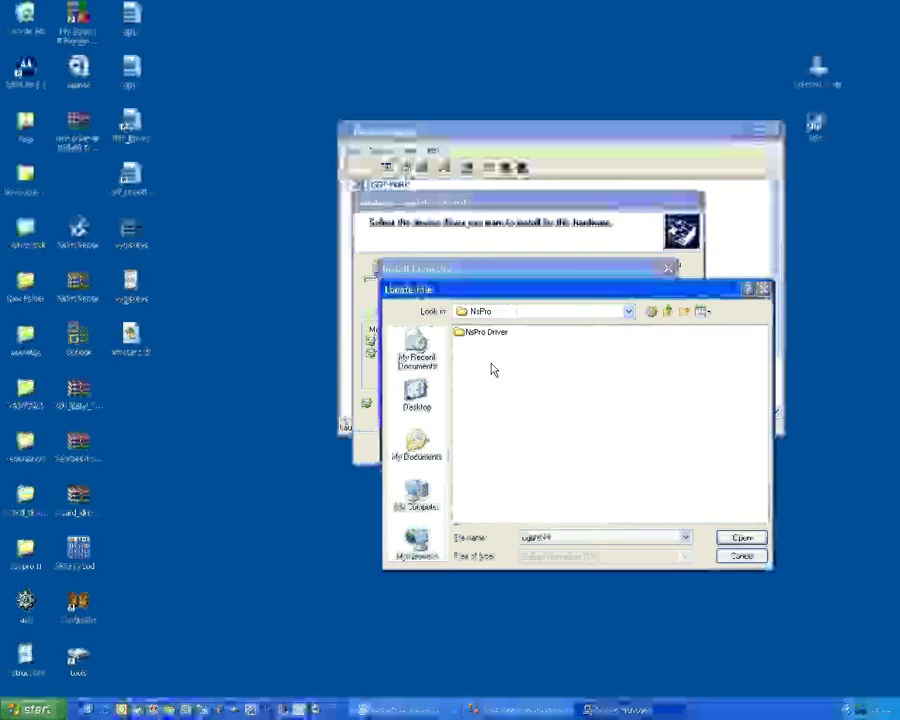
click(484, 334)
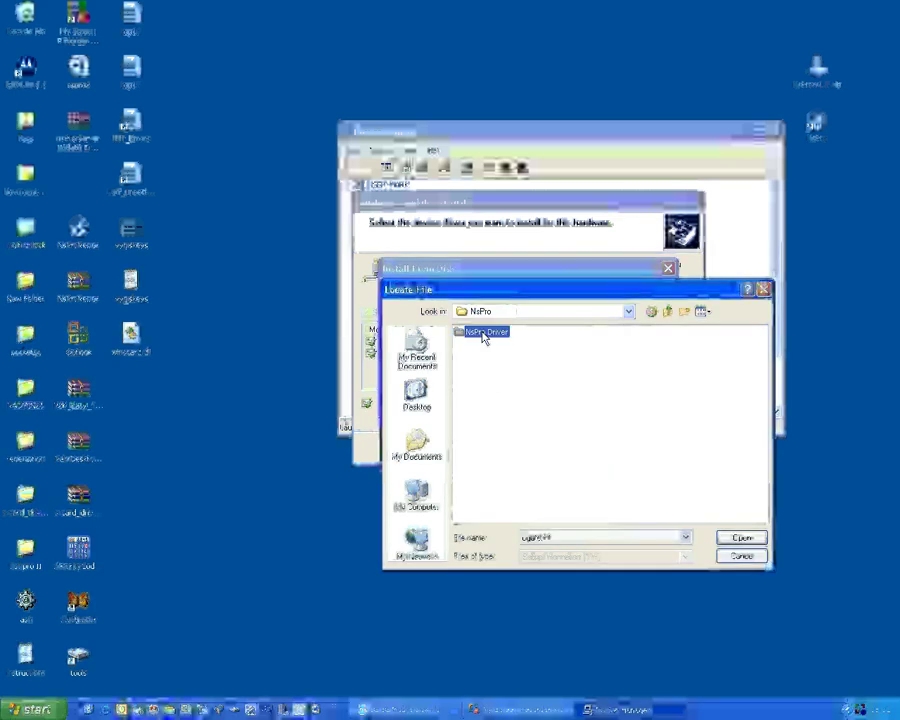
click(742, 540)
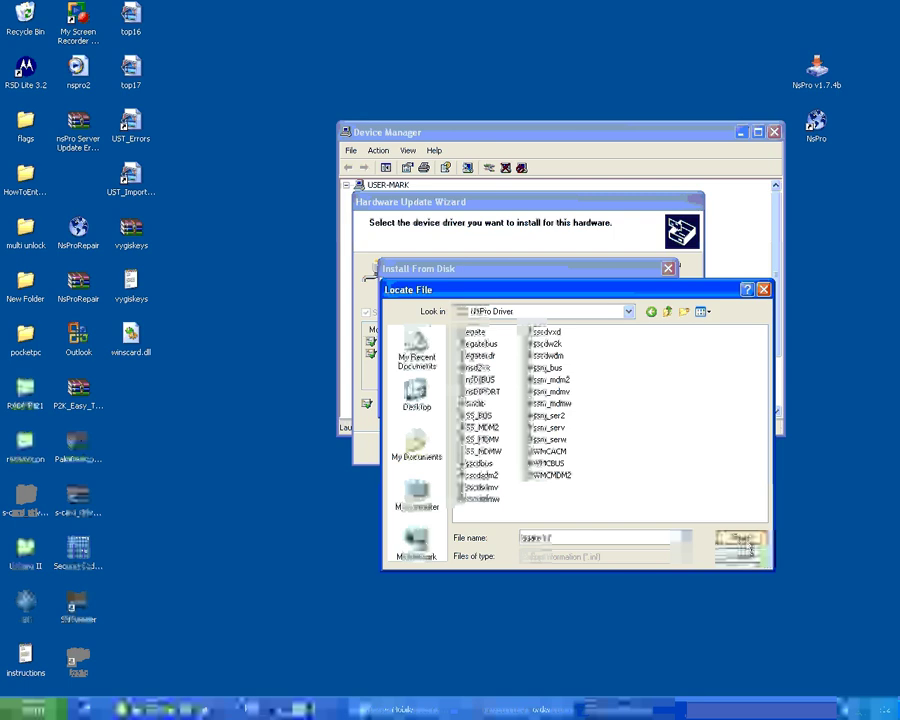
click(752, 550)
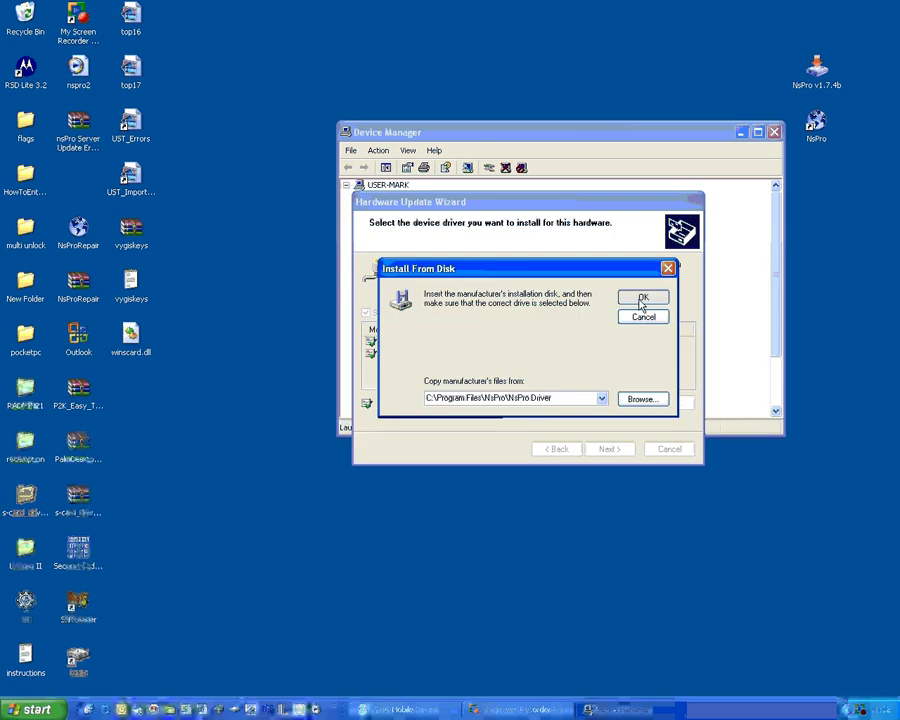
click(642, 304)
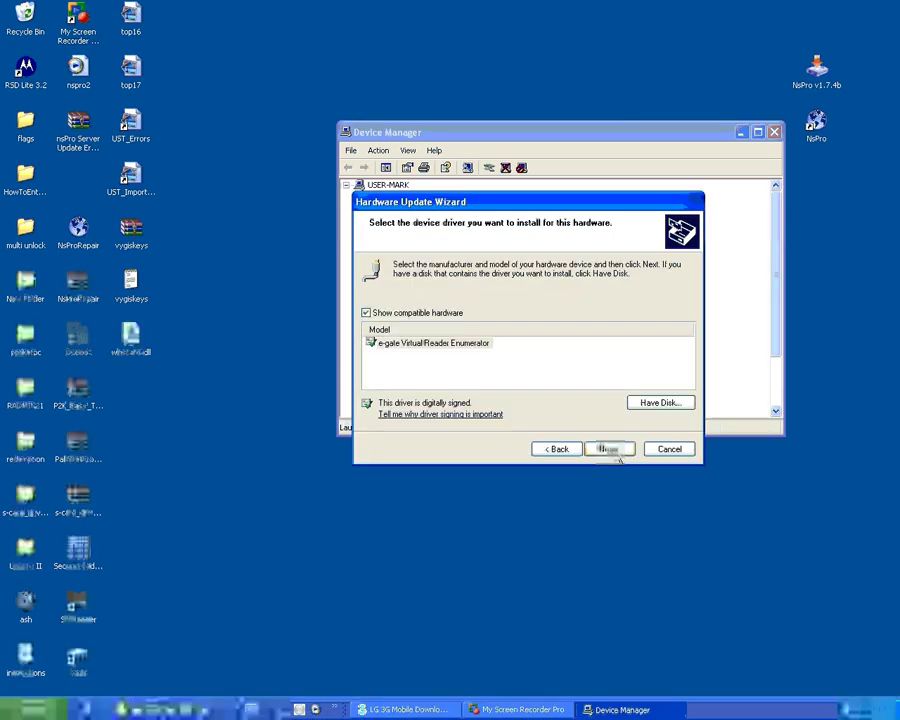
click(612, 449)
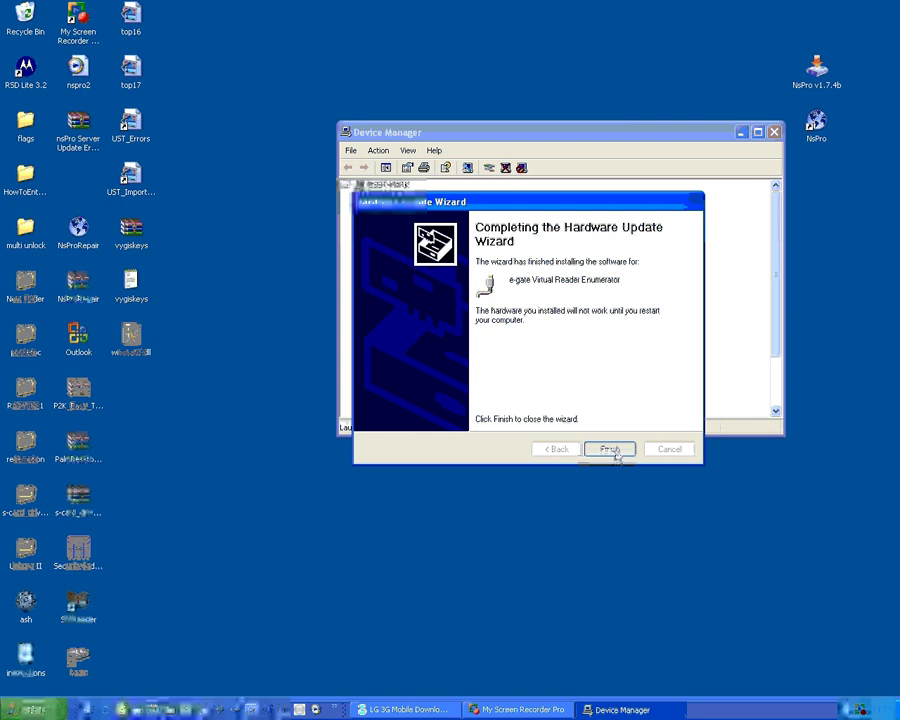
click(612, 449)
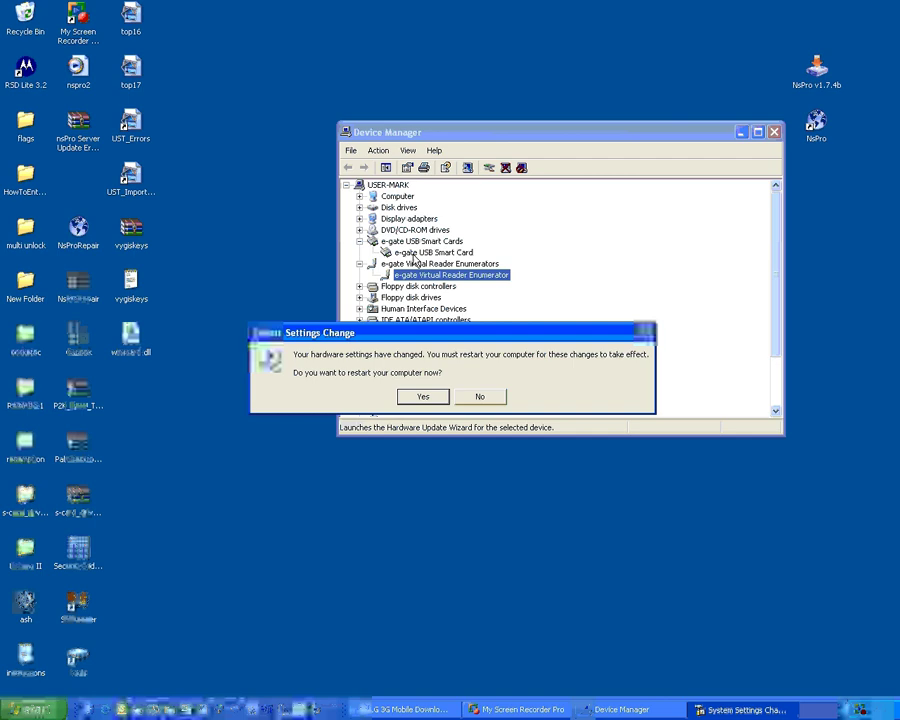
right_click(415, 253)
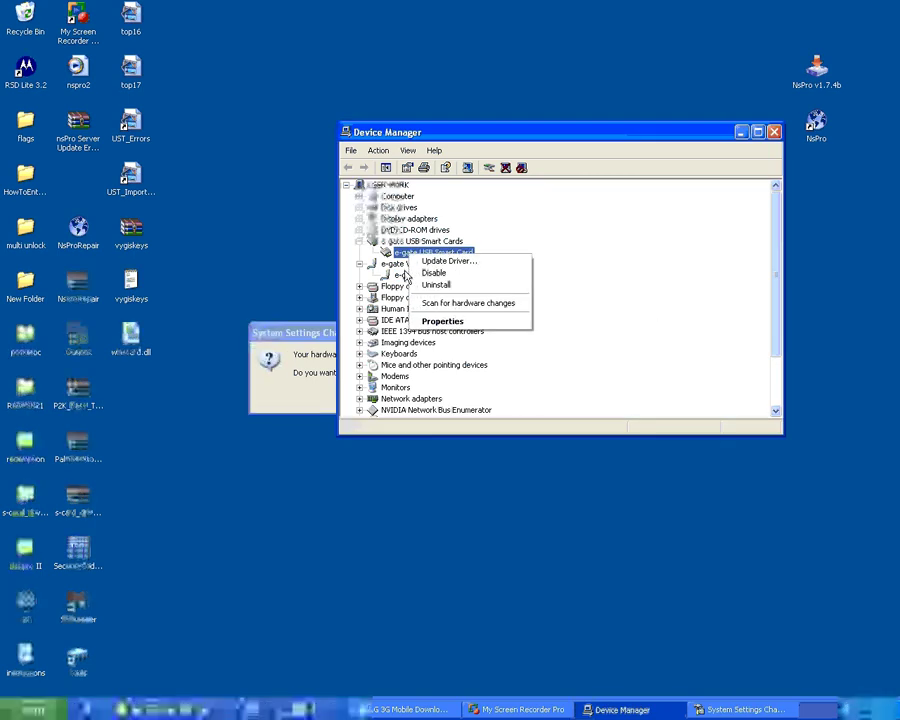
click(405, 276)
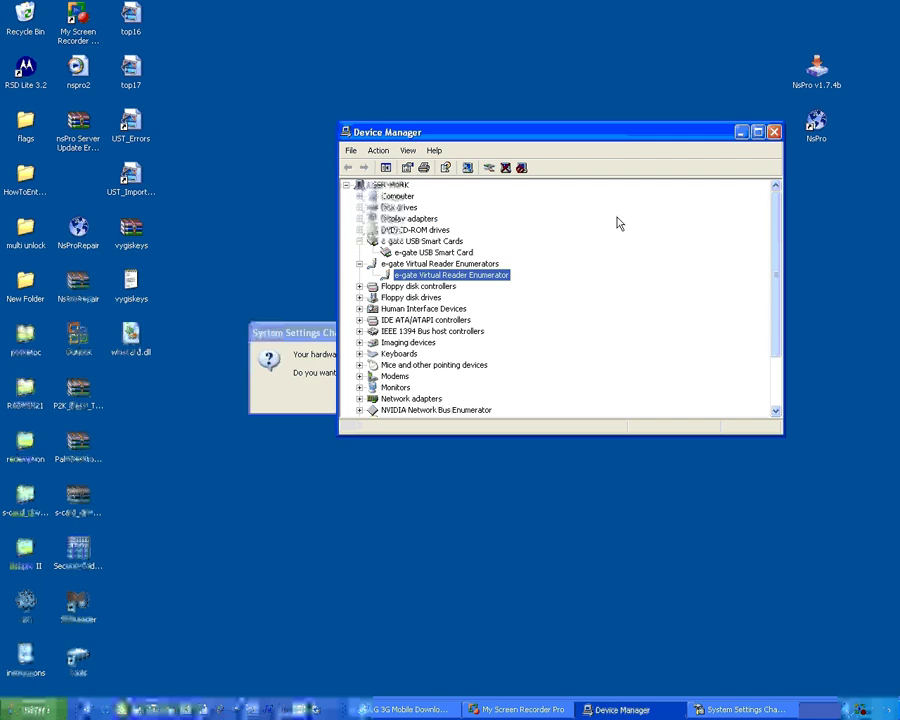